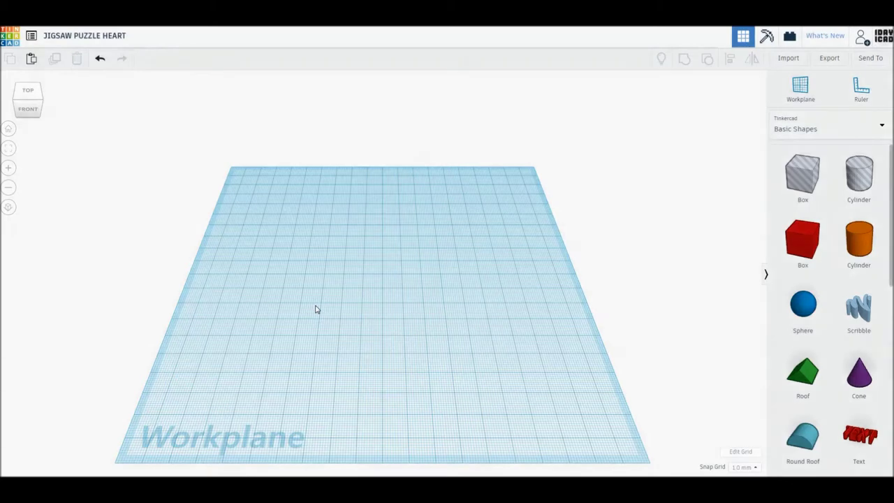
# Step: Place a heart on the workplane and size it to 60 by 60 mm
pyautogui.scroll(-2, 789, 337)
pyautogui.scroll(-3, 789, 337)
pyautogui.scroll(-3, 789, 337)
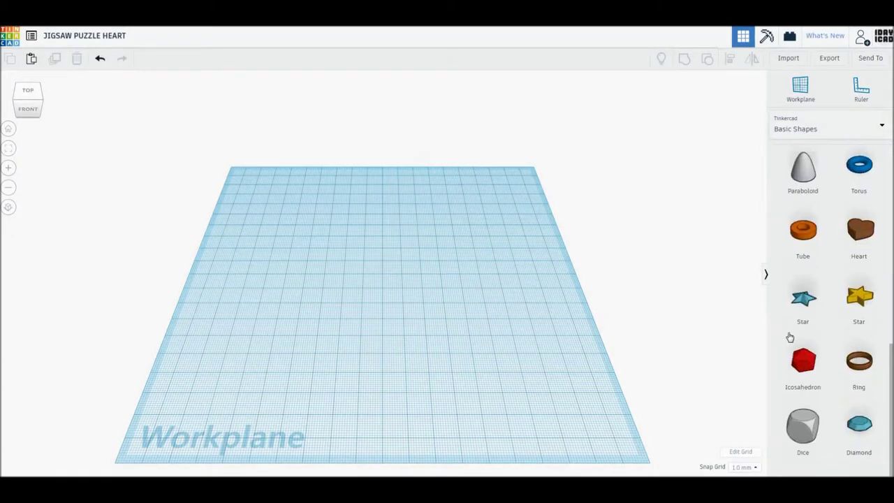
pyautogui.moveTo(859, 250); pyautogui.dragTo(373, 282)
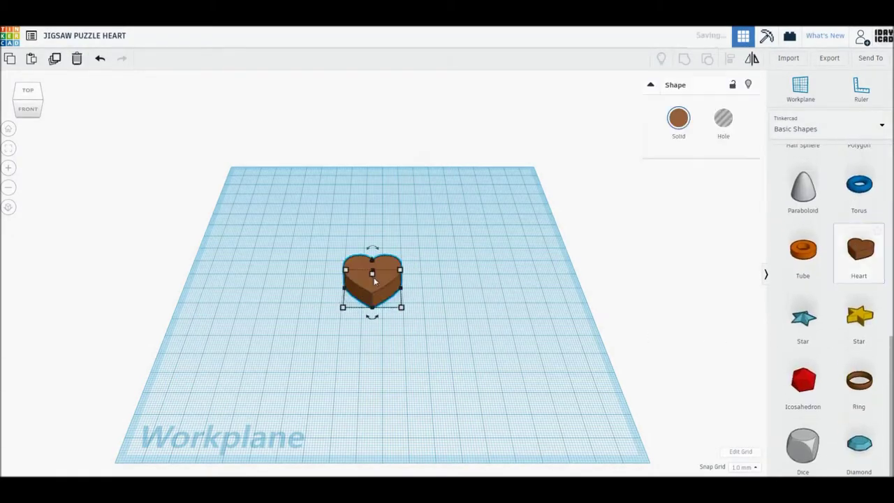
pyautogui.click(378, 344)
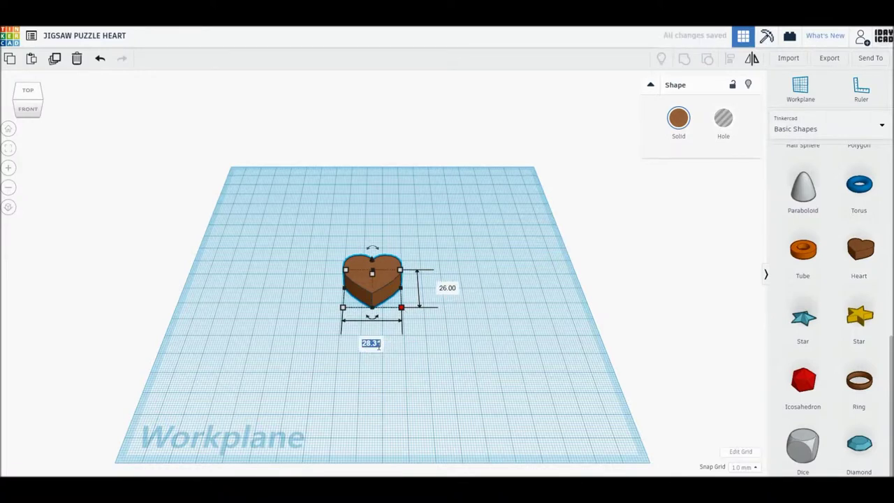
pyautogui.write('60')
pyautogui.press('Return')
pyautogui.click(509, 288)
pyautogui.write('60')
pyautogui.press('Return')
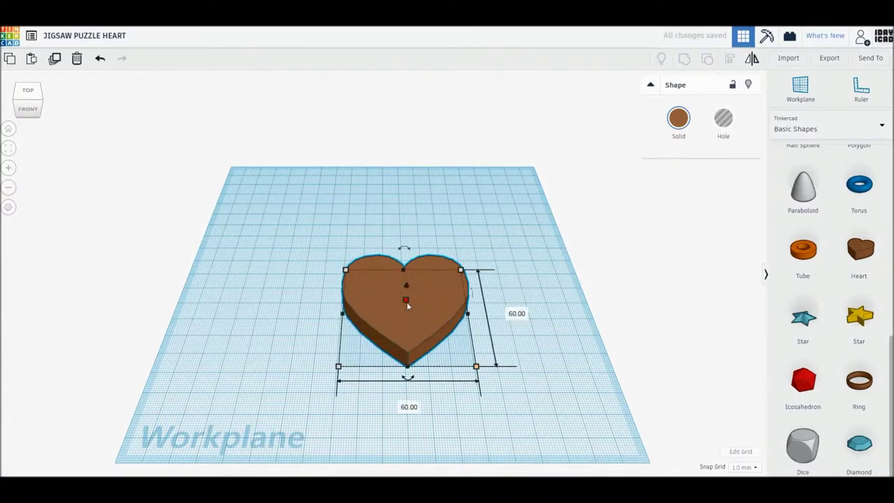
# Step: Color the heart pink from the Solid colour palette
pyautogui.click(509, 322)
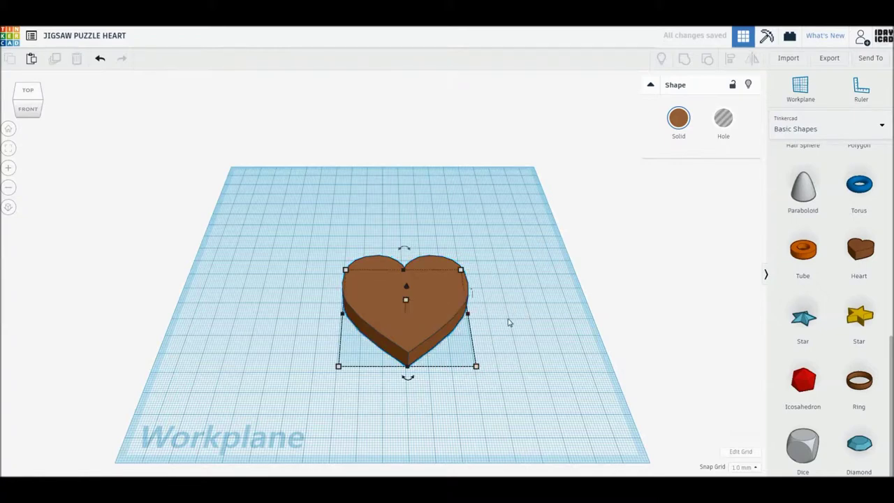
pyautogui.click(434, 293)
pyautogui.click(678, 118)
pyautogui.click(802, 186)
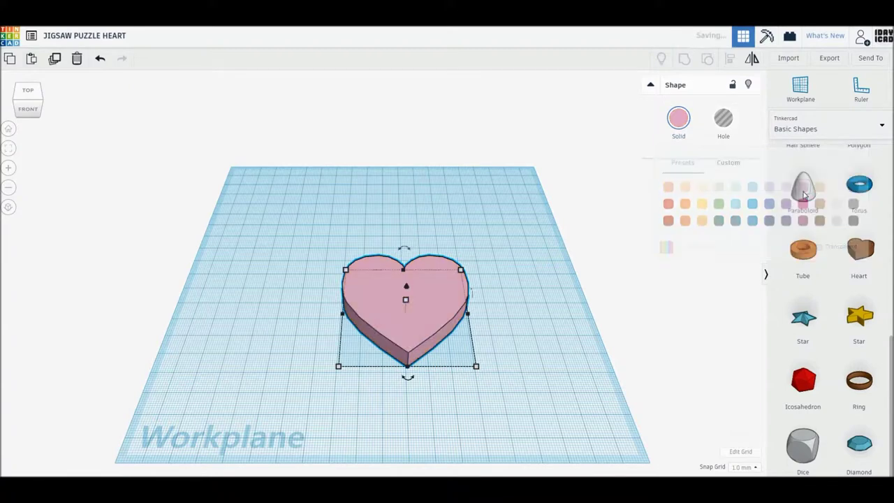
pyautogui.click(618, 340)
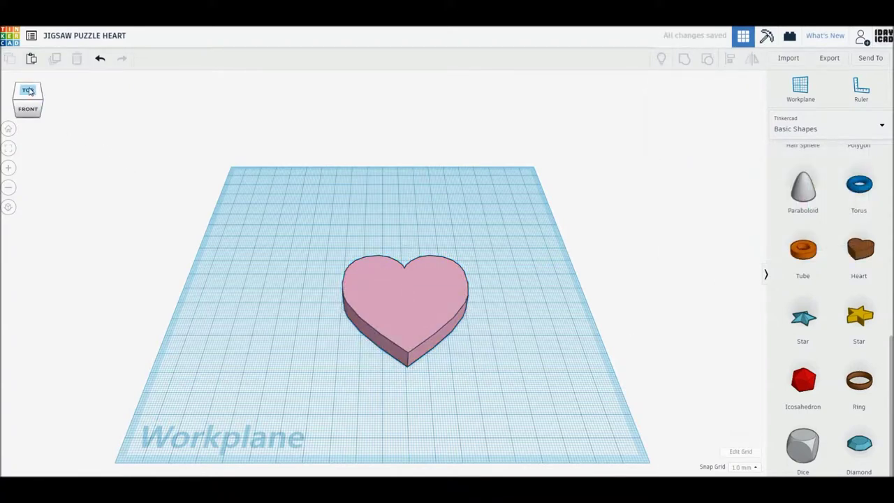
# Step: Switch to a top-down orthographic view and adjust the zoom on the heart
pyautogui.click(32, 95)
pyautogui.click(8, 207)
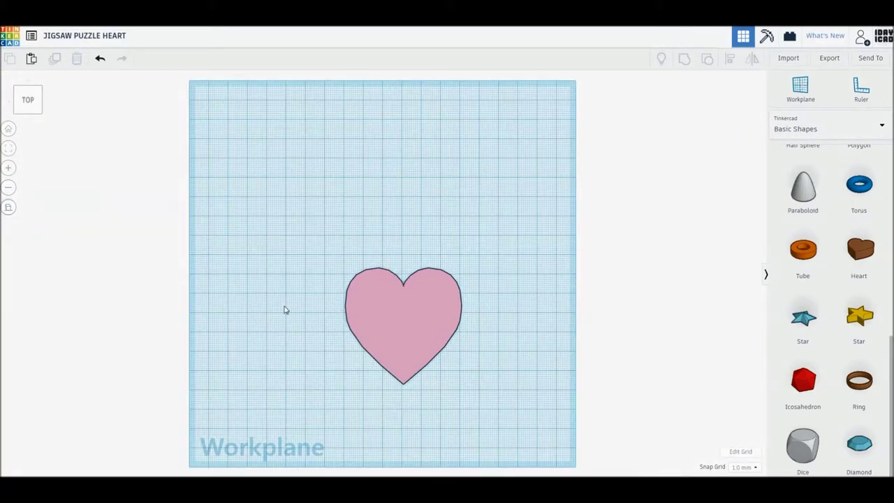
pyautogui.scroll(2, 284, 309)
pyautogui.scroll(5, 284, 310)
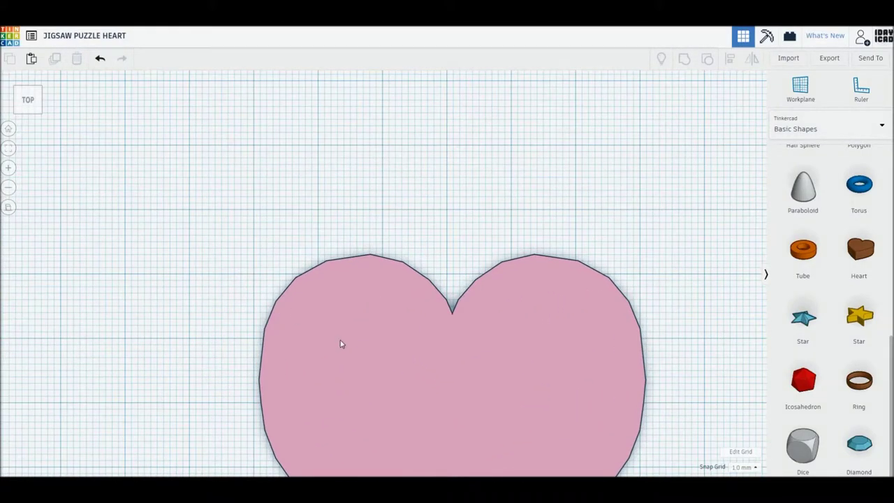
pyautogui.scroll(-1, 341, 343)
pyautogui.scroll(-1, 340, 343)
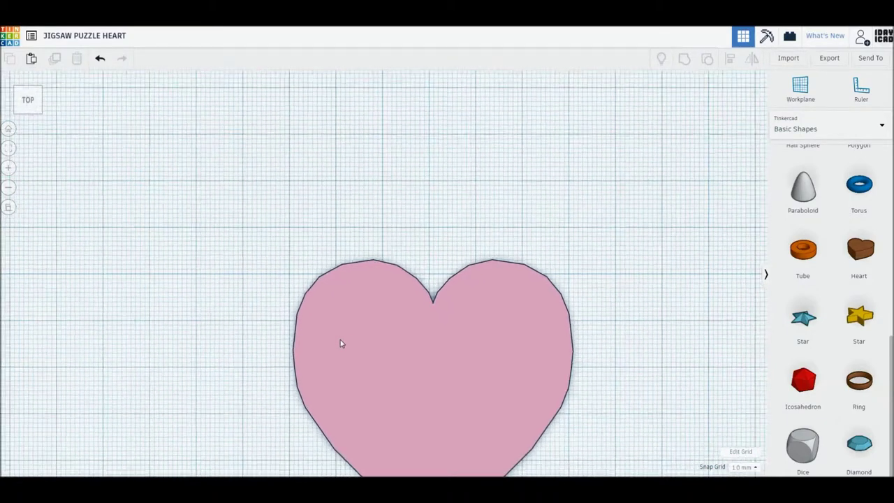
pyautogui.scroll(-1, 340, 343)
# Step: Drag the heart up and left to about -40.84, -17.00 mm
pyautogui.moveTo(417, 370)
pyautogui.mouseDown()
pyautogui.moveTo(256, 289)
pyautogui.moveTo(255, 300)
pyautogui.moveTo(242, 301)
pyautogui.moveTo(251, 303)
pyautogui.mouseUp()
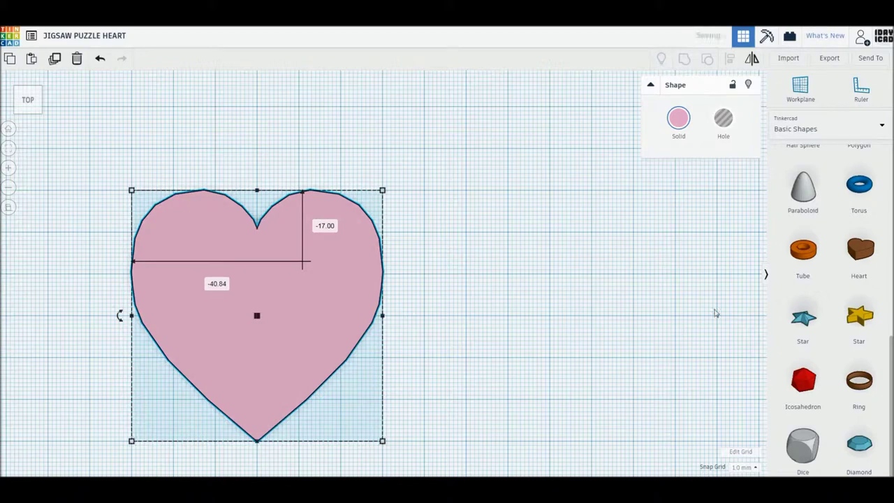
pyautogui.scroll(1, 794, 353)
pyautogui.scroll(2, 799, 360)
pyautogui.scroll(2, 803, 349)
pyautogui.scroll(3, 809, 336)
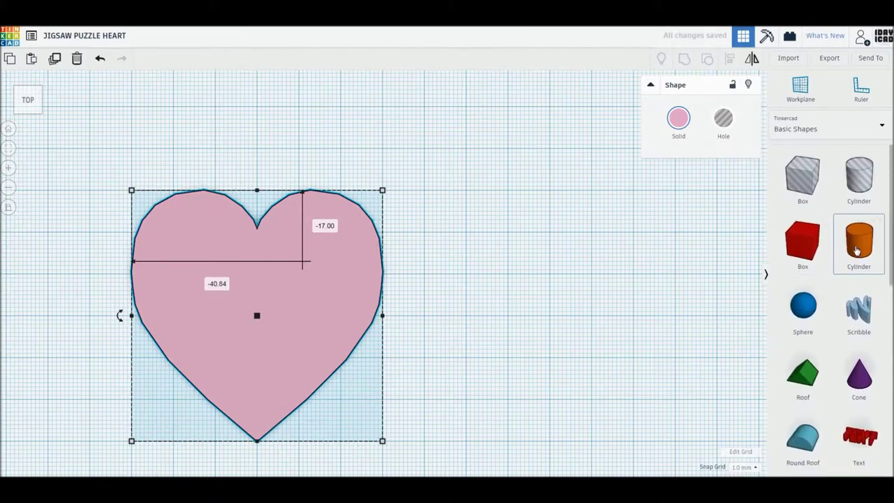
# Step: Add a red box right of the heart and resize it to about 35 by 36 mm, slightly widened
pyautogui.moveTo(816, 252)
pyautogui.mouseDown()
pyautogui.moveTo(489, 308)
pyautogui.moveTo(467, 337)
pyautogui.mouseUp()
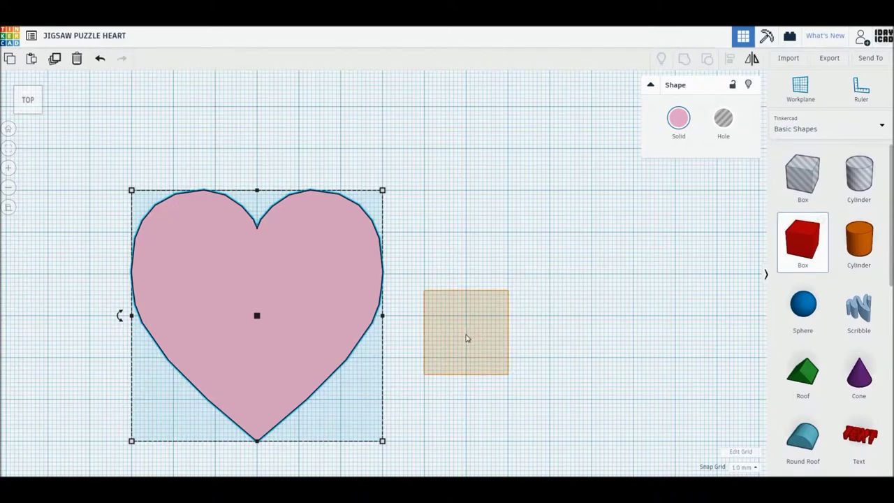
pyautogui.moveTo(466, 338); pyautogui.dragTo(479, 369)
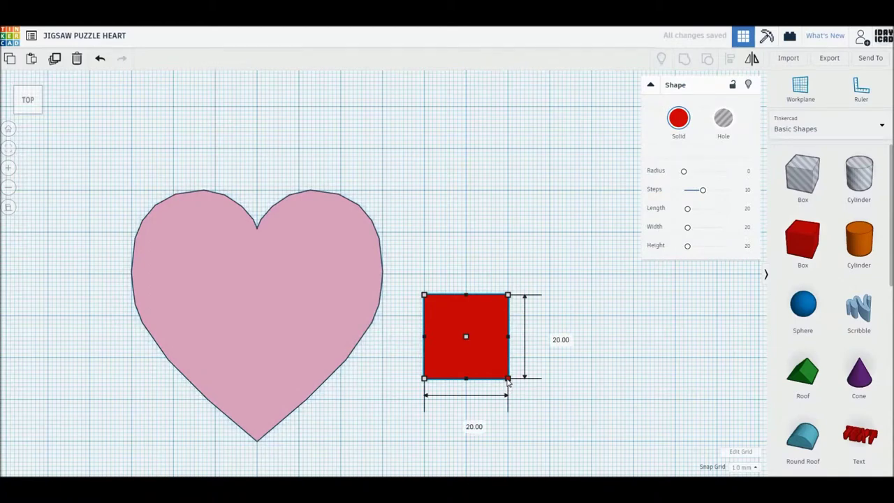
pyautogui.moveTo(508, 378); pyautogui.dragTo(591, 441)
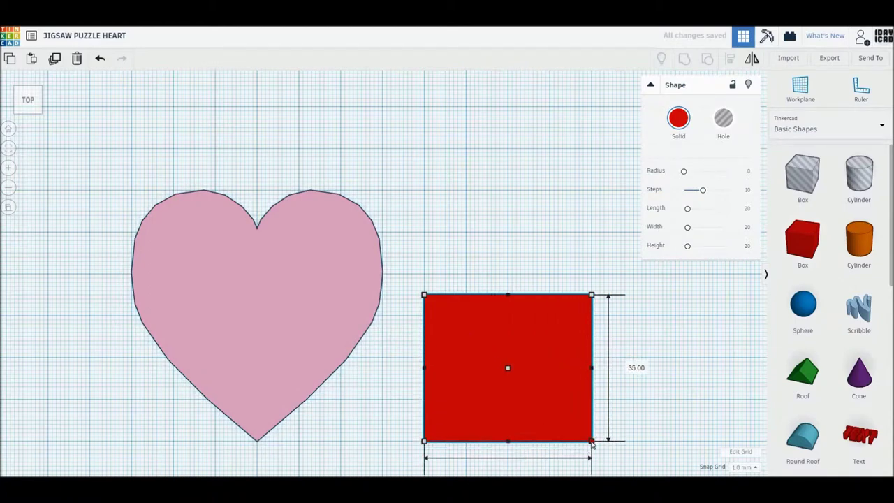
pyautogui.moveTo(592, 445); pyautogui.dragTo(591, 454)
pyautogui.keyDown('alt'); pyautogui.moveTo(591, 376); pyautogui.dragTo(602, 377); pyautogui.keyUp('alt')
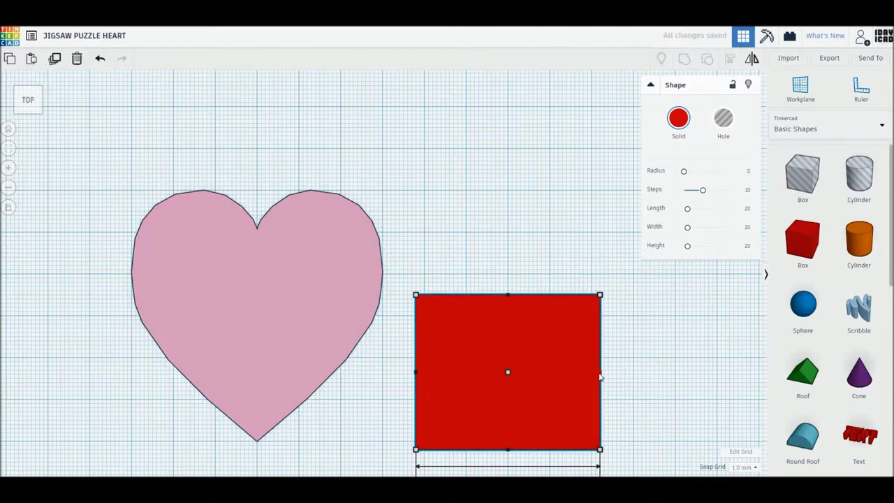
pyautogui.click(649, 368)
# Step: Shift the heart and box slightly right, then place a duplicate box beside the original
pyautogui.moveTo(711, 377)
pyautogui.mouseDown(button='middle')
pyautogui.moveTo(434, 366)
pyautogui.moveTo(552, 363)
pyautogui.moveTo(483, 364)
pyautogui.mouseUp(button='middle')
pyautogui.hotkey('ctrl', 'a')
pyautogui.moveTo(483, 364); pyautogui.dragTo(496, 363)
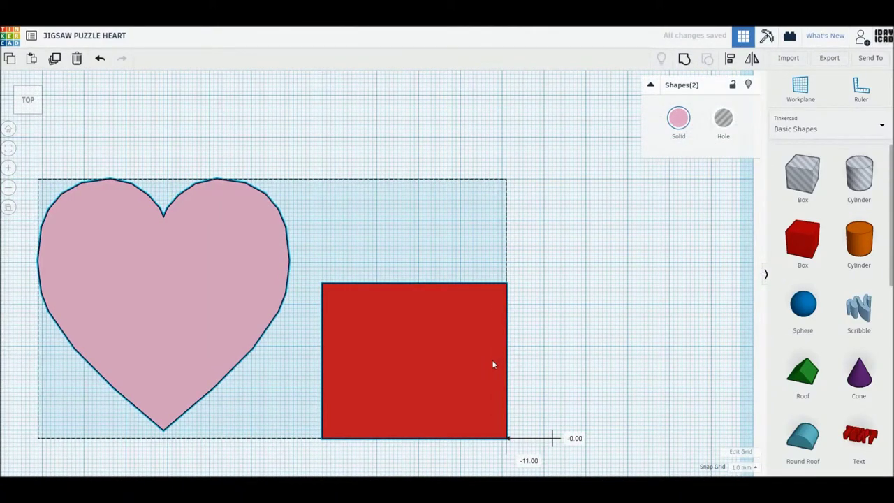
pyautogui.click(622, 389)
pyautogui.keyDown('alt'); pyautogui.moveTo(484, 384); pyautogui.dragTo(693, 380); pyautogui.keyUp('alt')
pyautogui.click(589, 281)
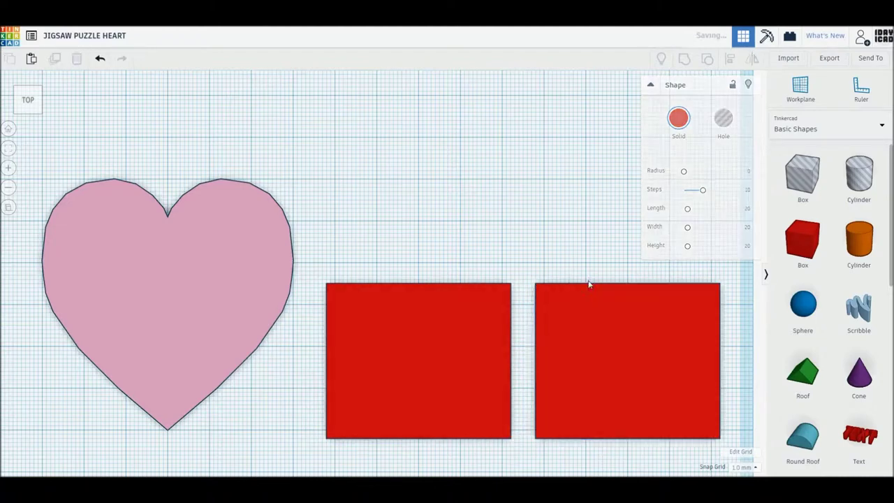
pyautogui.moveTo(639, 339); pyautogui.dragTo(618, 325, button='middle')
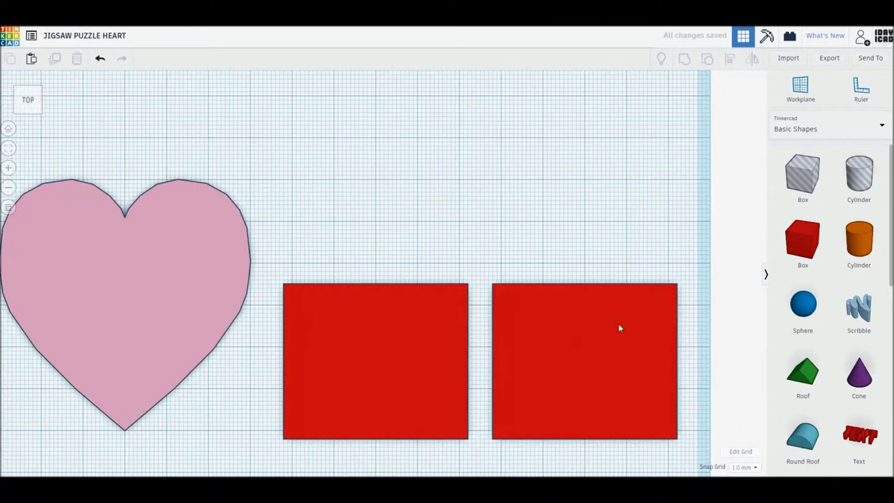
# Step: Add a small 64-sided orange cylinder on the left box's top edge
pyautogui.click(493, 245)
pyautogui.moveTo(531, 284); pyautogui.dragTo(483, 238)
pyautogui.moveTo(689, 171); pyautogui.dragTo(770, 171)
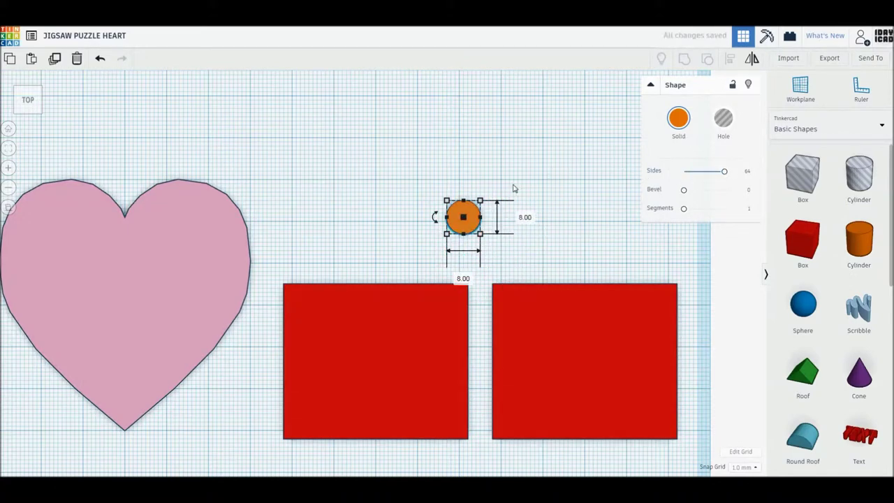
pyautogui.press('Escape')
pyautogui.moveTo(464, 213); pyautogui.dragTo(377, 293)
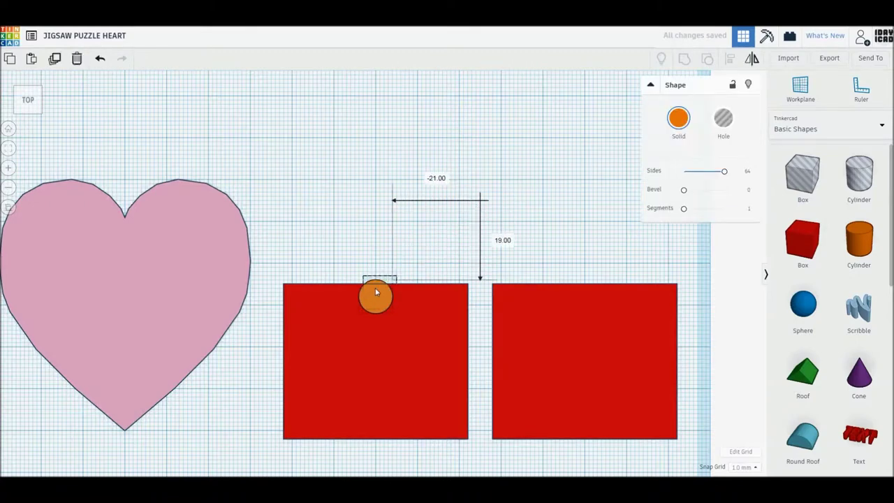
pyautogui.click(351, 233)
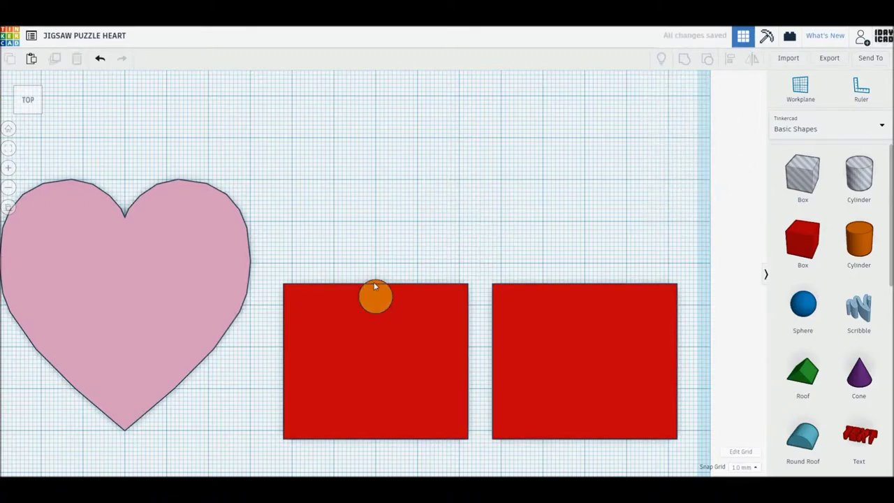
# Step: Copy the disc onto the right box and resize it to 8.5 by 8.5 mm
pyautogui.keyDown('alt'); pyautogui.moveTo(374, 286); pyautogui.dragTo(590, 260); pyautogui.keyUp('alt')
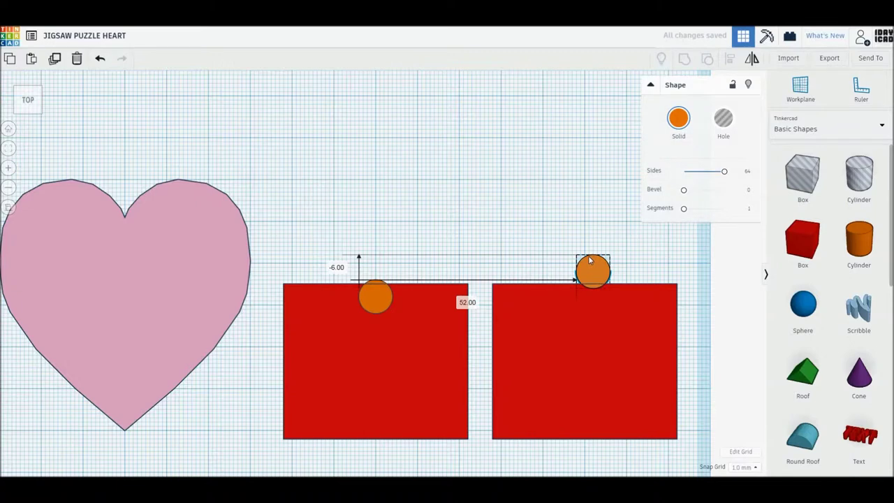
pyautogui.keyDown('alt'); pyautogui.moveTo(590, 260); pyautogui.dragTo(581, 256); pyautogui.keyUp('alt')
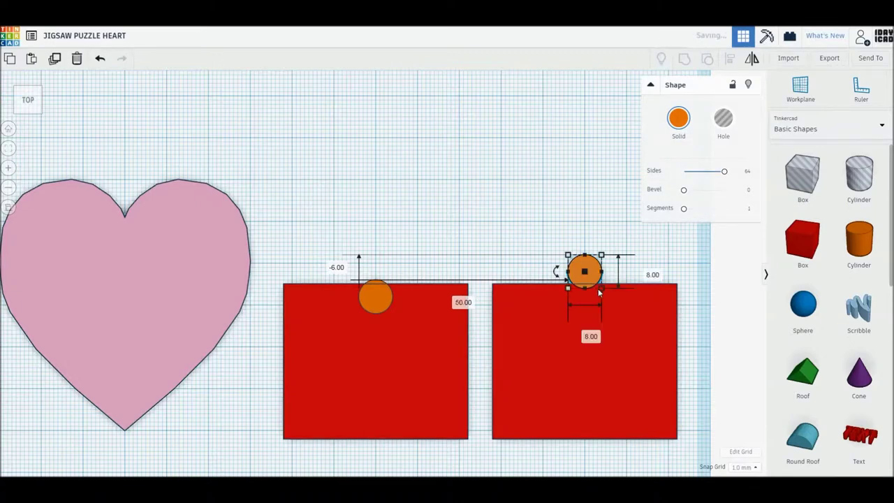
pyautogui.keyDown('alt'); pyautogui.moveTo(601, 289); pyautogui.dragTo(605, 292); pyautogui.keyUp('alt')
pyautogui.click(584, 337)
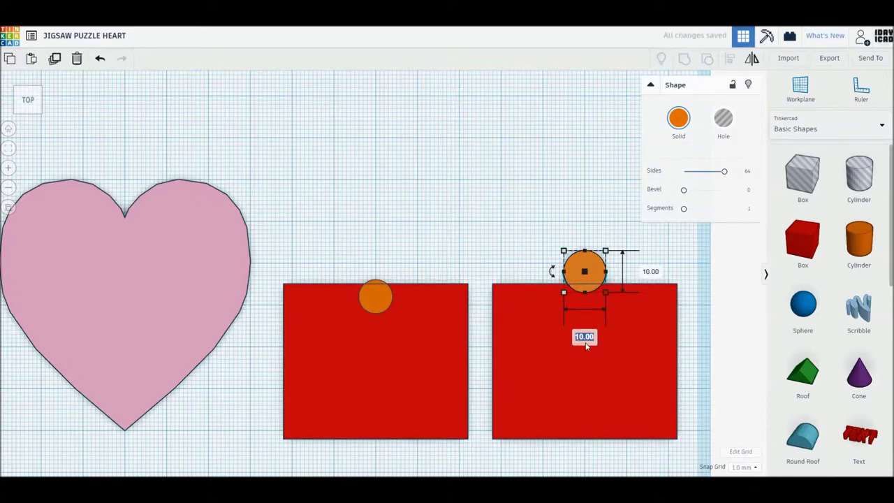
pyautogui.write('8.5')
pyautogui.press('Return')
pyautogui.click(647, 271)
pyautogui.write('8.5')
pyautogui.press('Return')
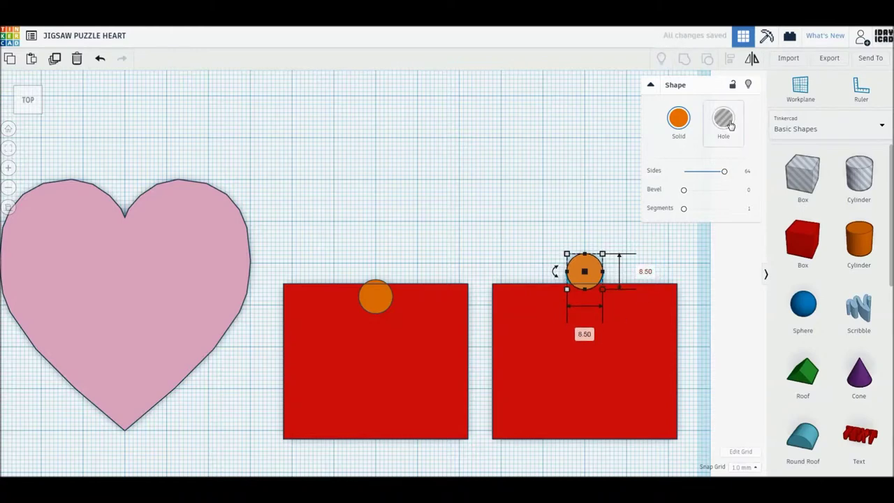
pyautogui.click(377, 284)
# Step: Make the left circle a hole and group each box with its circle
pyautogui.click(723, 119)
pyautogui.click(432, 353)
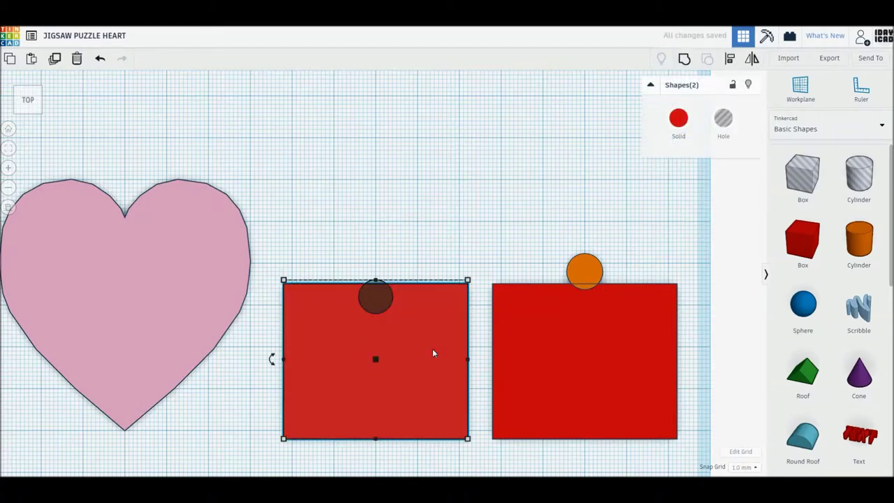
pyautogui.click(566, 216)
pyautogui.click(642, 369)
pyautogui.click(490, 258)
pyautogui.moveTo(490, 258); pyautogui.dragTo(680, 443)
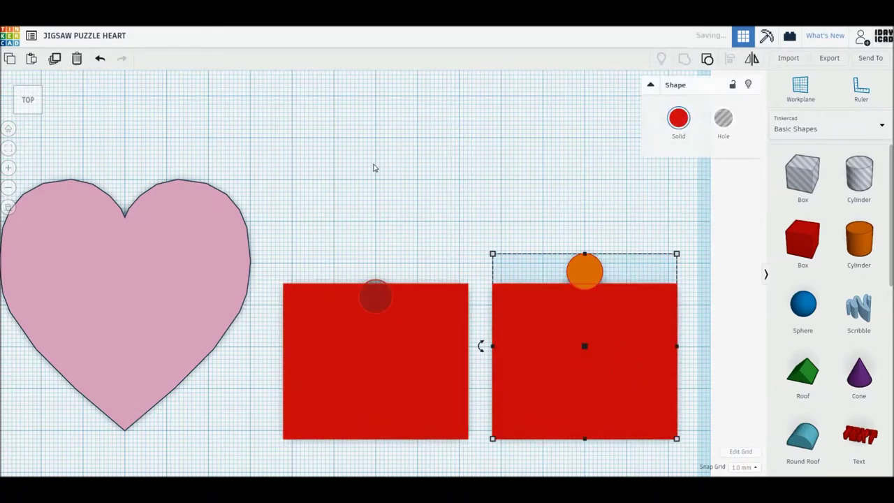
pyautogui.hotkey('ctrl', 'g')
# Step: Turn both puzzle blocks into holes, copy the heart, and move the notched piece onto it
pyautogui.moveTo(358, 156); pyautogui.dragTo(561, 377)
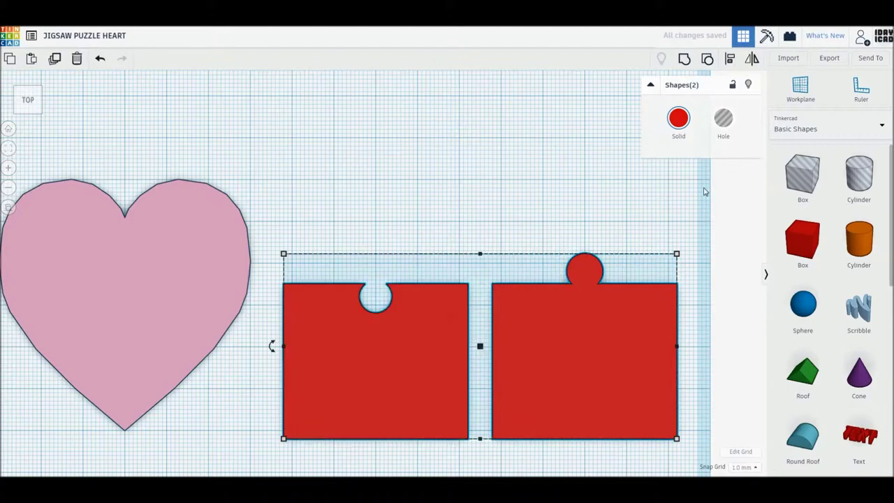
pyautogui.click(724, 120)
pyautogui.click(451, 176)
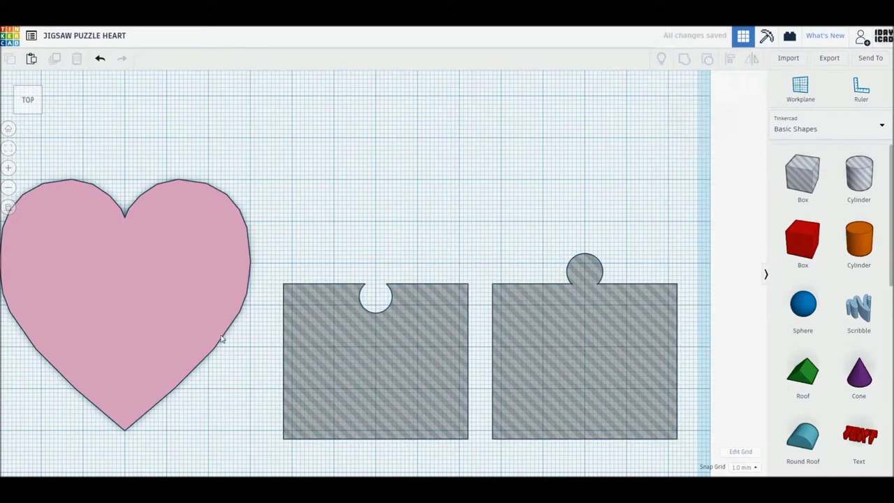
pyautogui.press('f')
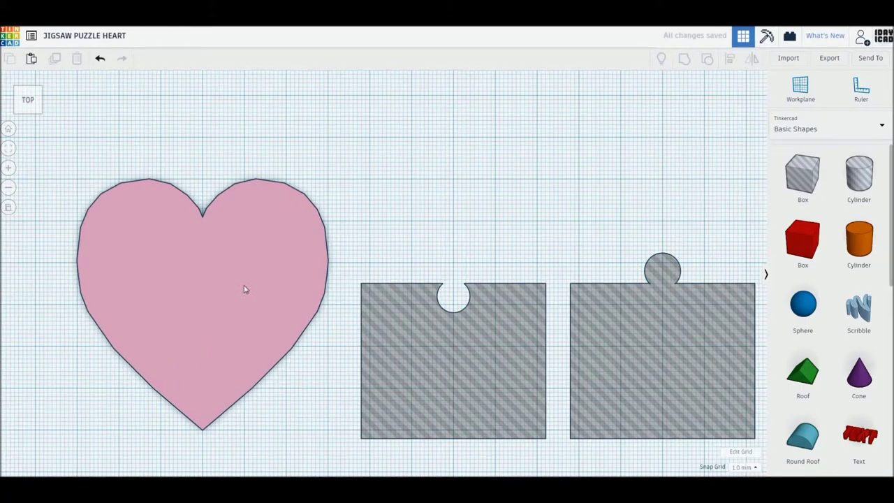
pyautogui.keyDown('alt'); pyautogui.moveTo(178, 336); pyautogui.dragTo(453, 74); pyautogui.keyUp('alt')
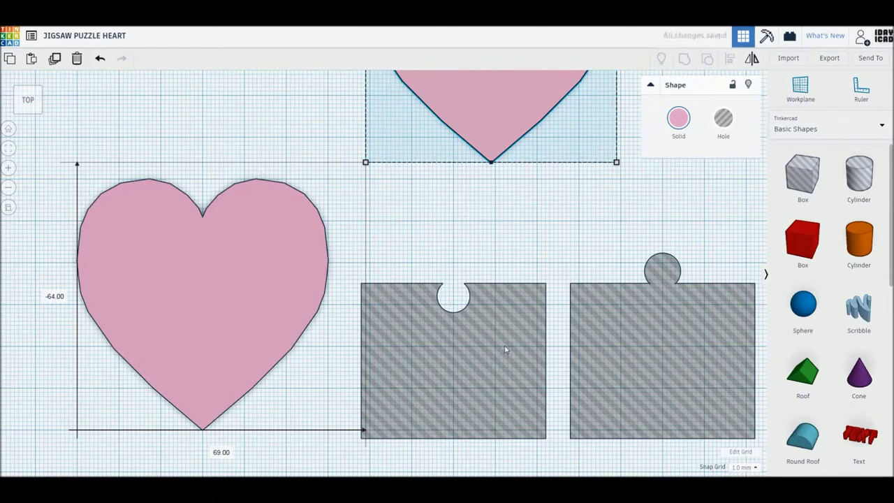
pyautogui.moveTo(506, 349); pyautogui.dragTo(342, 349)
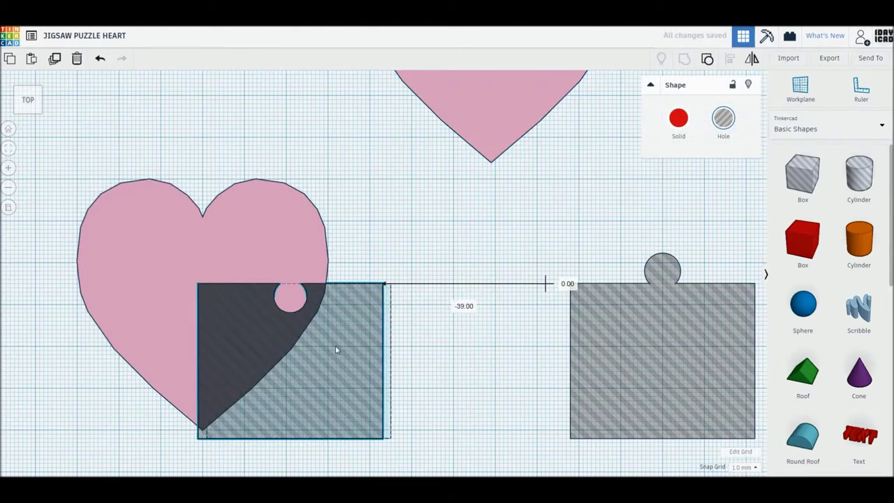
# Step: Align the notched hole over the heart's lower-left side and copy it 69 mm to the right
pyautogui.moveTo(342, 349); pyautogui.dragTo(210, 351)
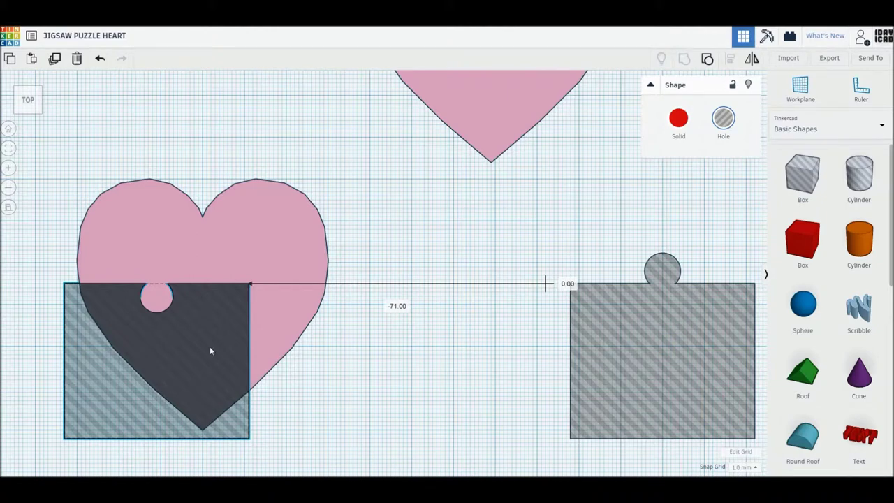
pyautogui.moveTo(210, 347); pyautogui.dragTo(196, 343)
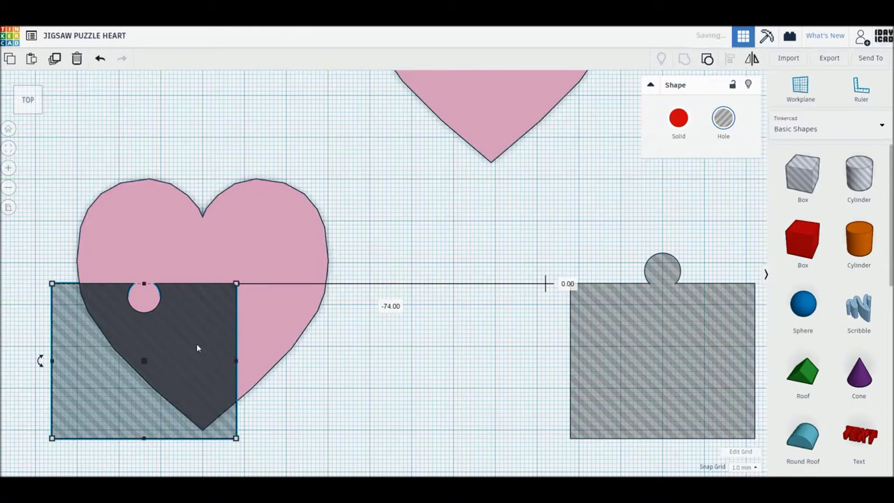
pyautogui.click(419, 364)
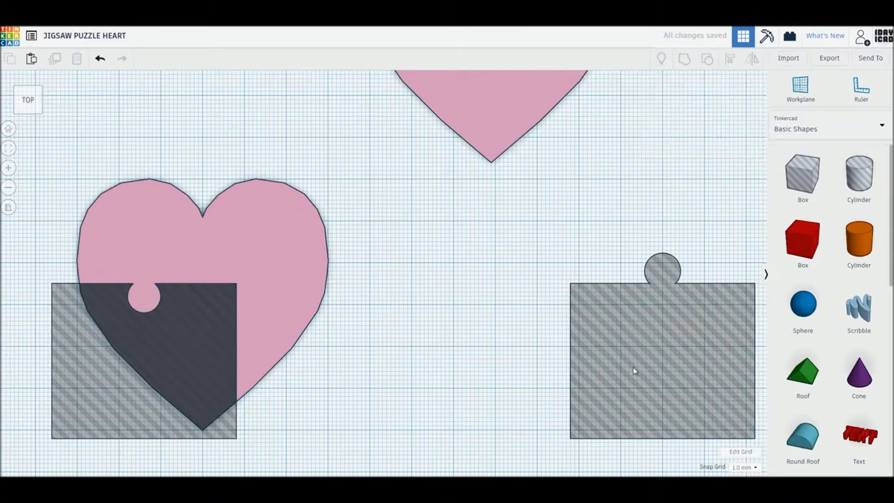
pyautogui.keyDown('alt'); pyautogui.moveTo(89, 416); pyautogui.dragTo(380, 417); pyautogui.keyUp('alt')
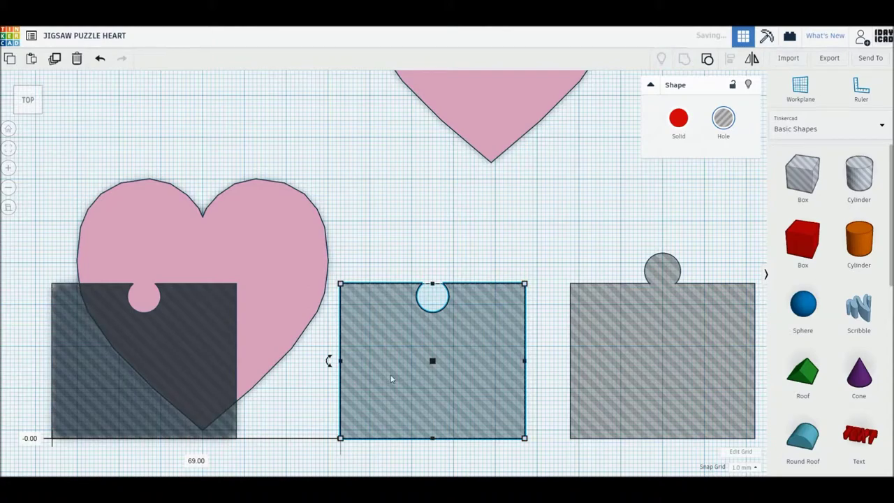
# Step: Place a 90°-rotated copy of the tabbed hole over the heart's upper right, tab pointing left
pyautogui.keyDown('alt'); pyautogui.moveTo(635, 381); pyautogui.dragTo(313, 368); pyautogui.keyUp('alt')
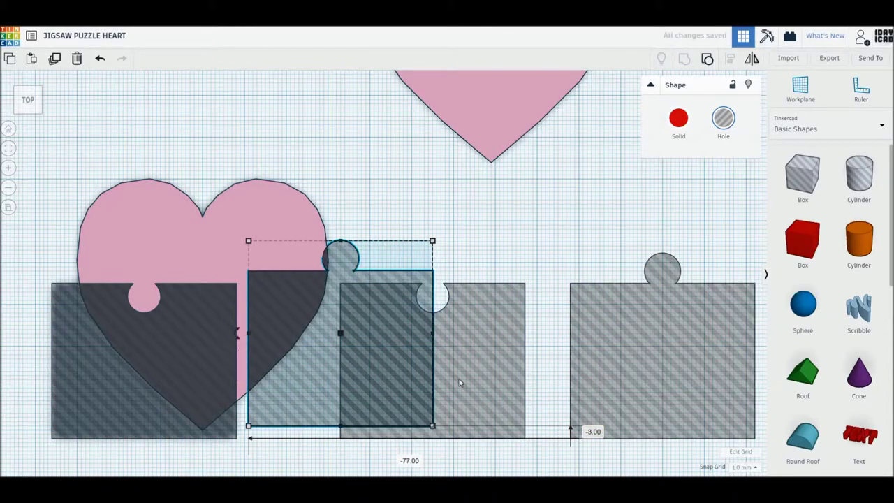
pyautogui.moveTo(459, 382); pyautogui.dragTo(485, 382)
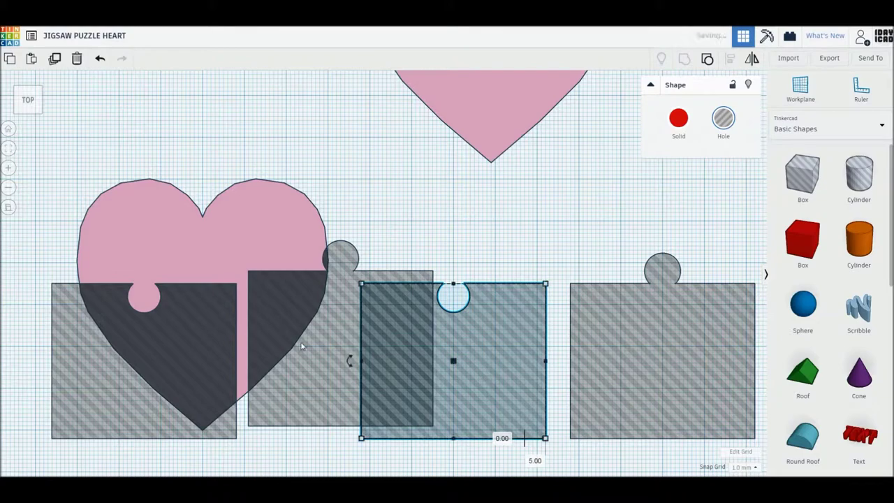
pyautogui.click(349, 359)
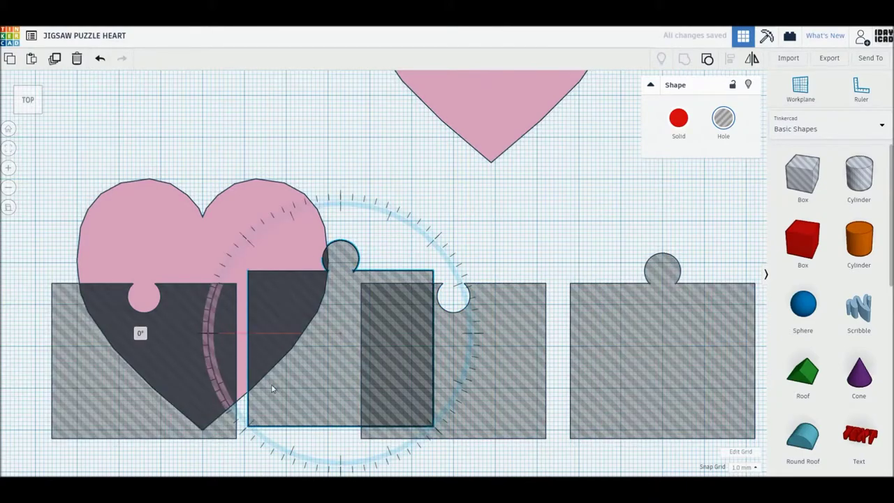
pyautogui.moveTo(237, 334); pyautogui.dragTo(360, 416)
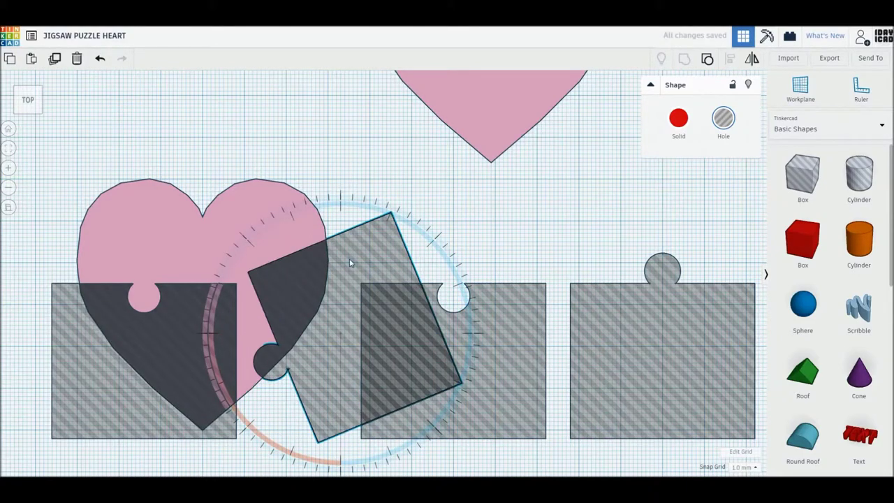
pyautogui.click(347, 332)
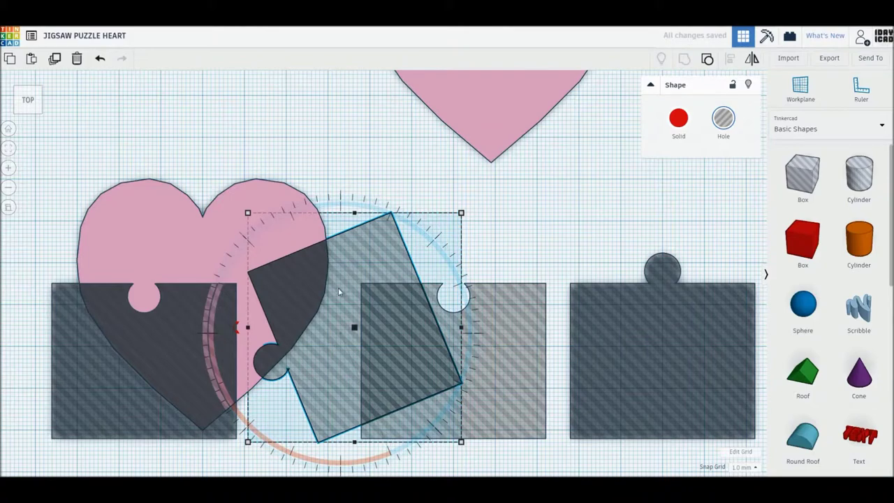
pyautogui.moveTo(338, 287); pyautogui.dragTo(336, 224)
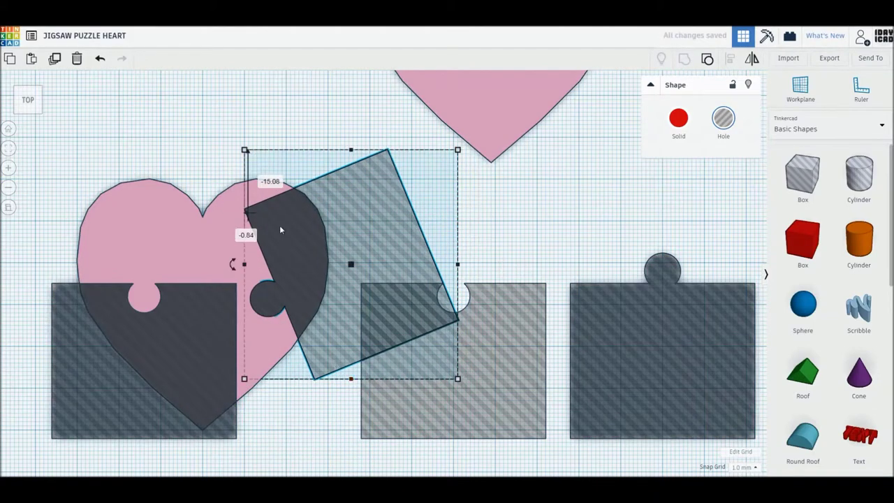
pyautogui.moveTo(234, 266); pyautogui.dragTo(244, 221)
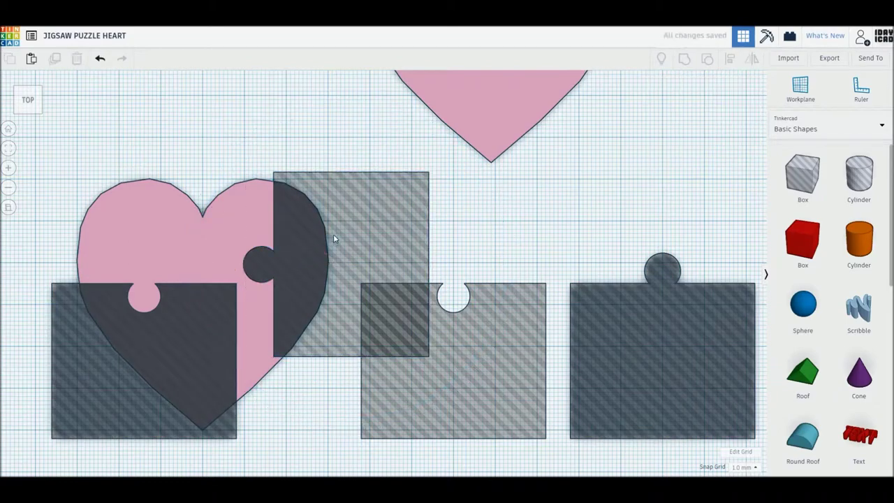
pyautogui.moveTo(368, 248)
pyautogui.mouseDown()
pyautogui.moveTo(341, 241)
pyautogui.moveTo(347, 269)
pyautogui.mouseUp()
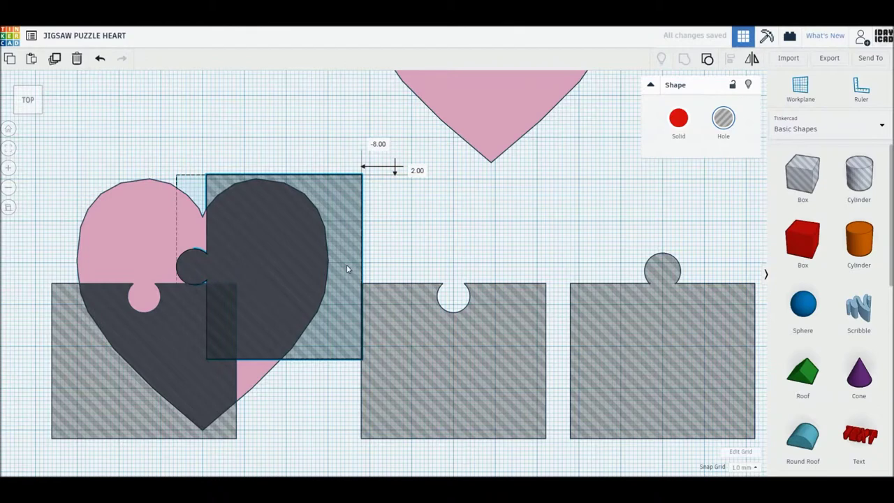
pyautogui.press('Left')
pyautogui.moveTo(345, 269); pyautogui.dragTo(346, 250)
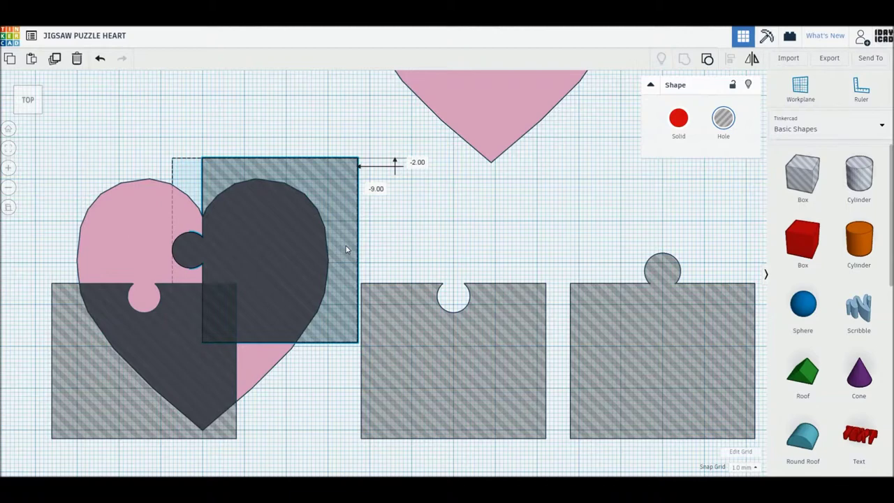
pyautogui.moveTo(346, 250); pyautogui.dragTo(345, 249)
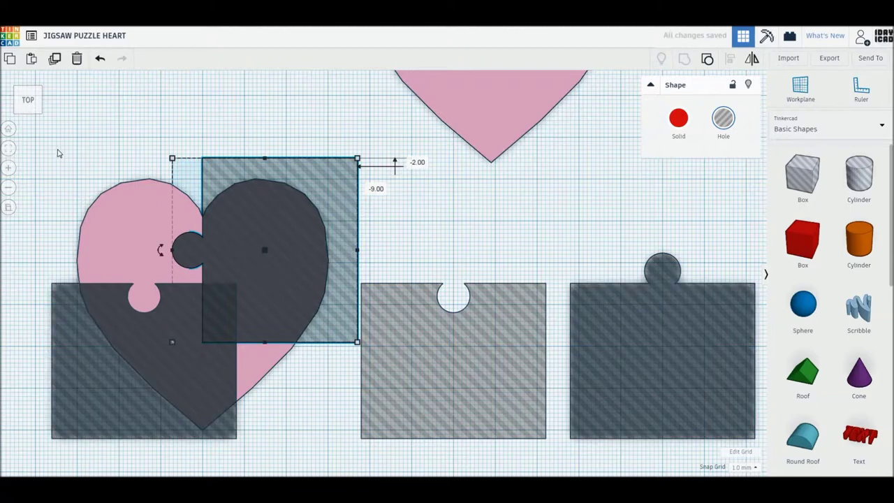
# Step: Add a box hole at the lower right and group the heart with its three holes
pyautogui.moveTo(802, 176)
pyautogui.mouseDown()
pyautogui.moveTo(282, 384)
pyautogui.moveTo(267, 377)
pyautogui.mouseUp()
pyautogui.moveTo(62, 150); pyautogui.dragTo(273, 355)
pyautogui.hotkey('ctrl', 'g')
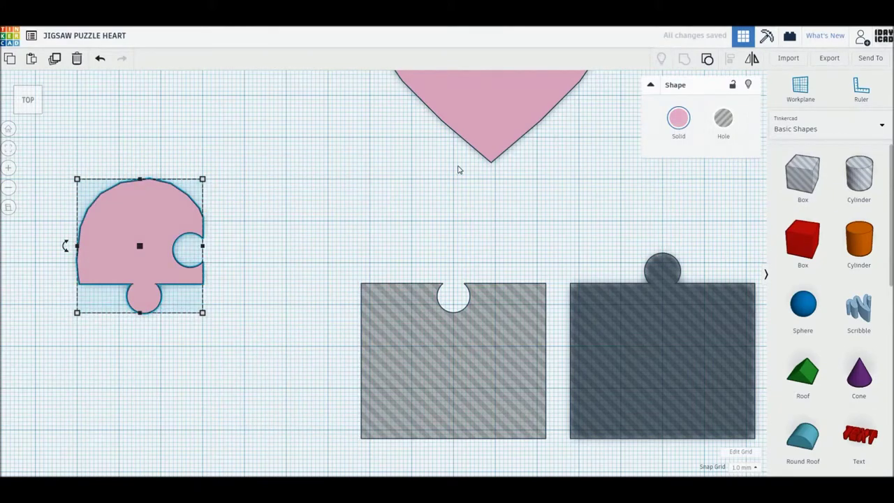
# Step: Lay the heart copy over the piece and place a -90° rotated notched hole over its top-left quarter
pyautogui.moveTo(489, 117); pyautogui.dragTo(208, 384)
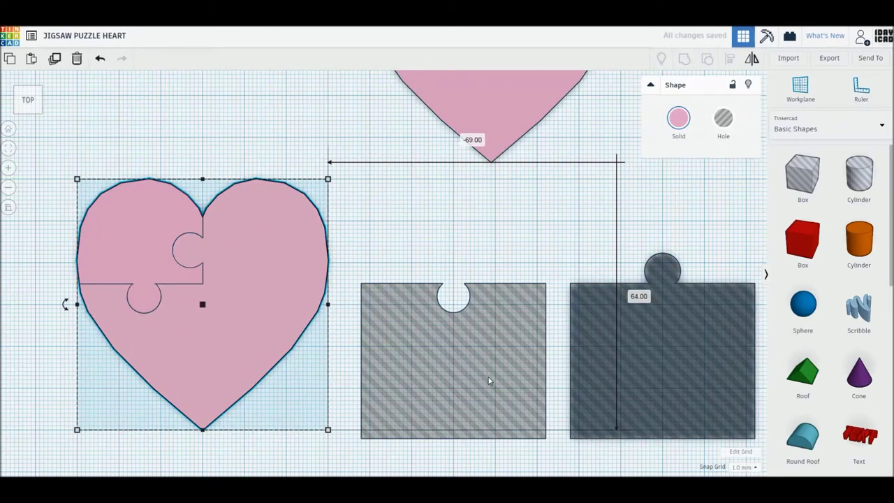
pyautogui.moveTo(400, 350)
pyautogui.keyDown('alt'); pyautogui.mouseDown()
pyautogui.moveTo(199, 259)
pyautogui.moveTo(249, 179)
pyautogui.mouseUp(); pyautogui.keyUp('alt')
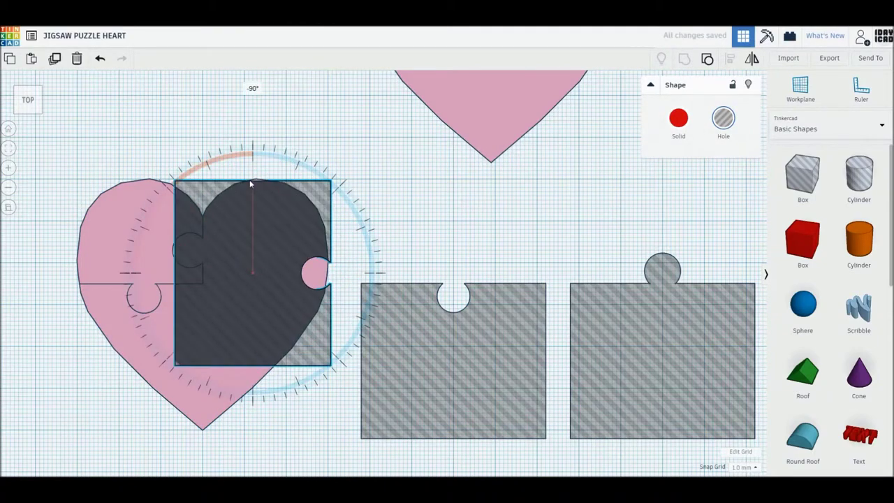
pyautogui.moveTo(292, 187)
pyautogui.mouseDown()
pyautogui.moveTo(234, 192)
pyautogui.moveTo(199, 171)
pyautogui.mouseUp()
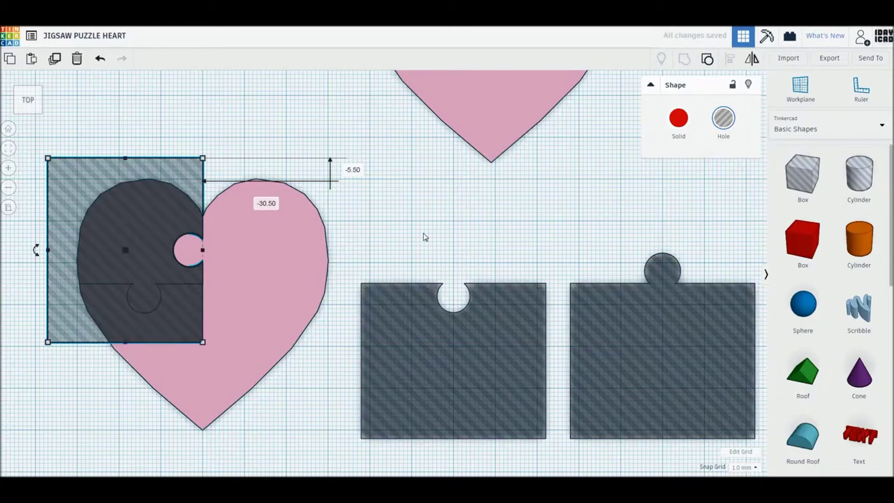
pyautogui.click(423, 236)
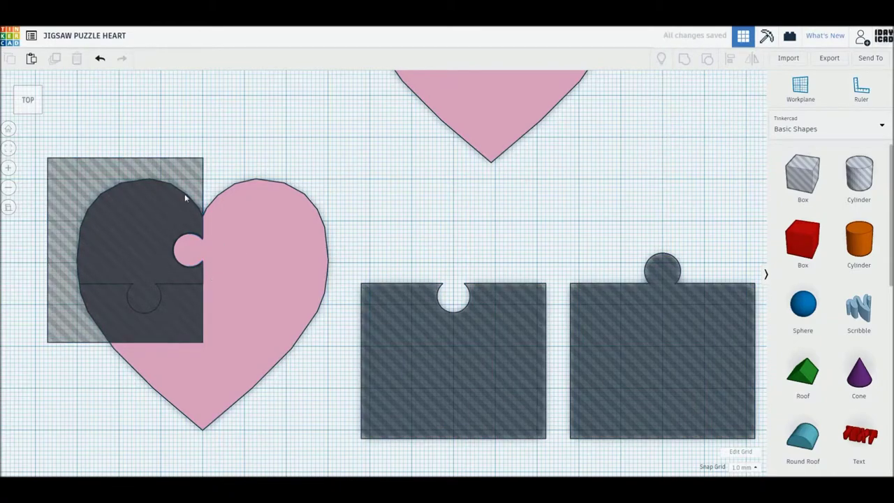
# Step: Copy the notched hole box onto the heart's lower half, nudged right, discarding a stray duplicate
pyautogui.keyDown('alt'); pyautogui.moveTo(186, 179); pyautogui.dragTo(185, 235); pyautogui.keyUp('alt')
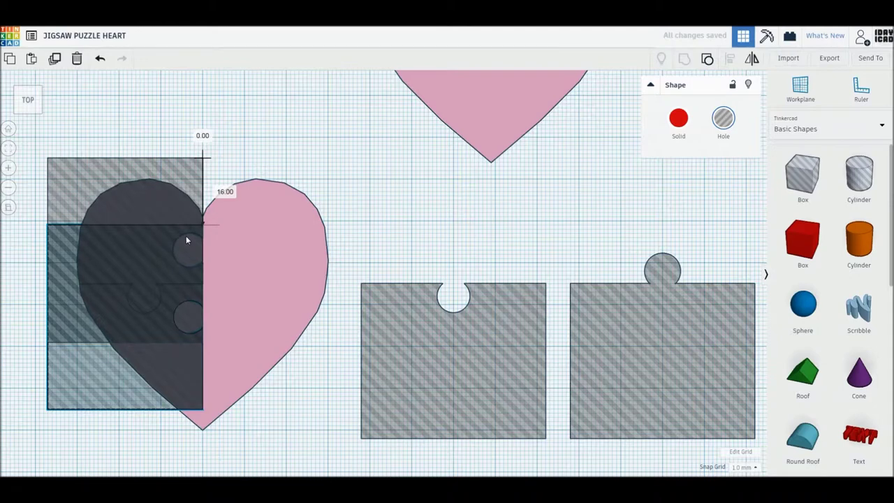
pyautogui.moveTo(185, 239); pyautogui.dragTo(192, 273)
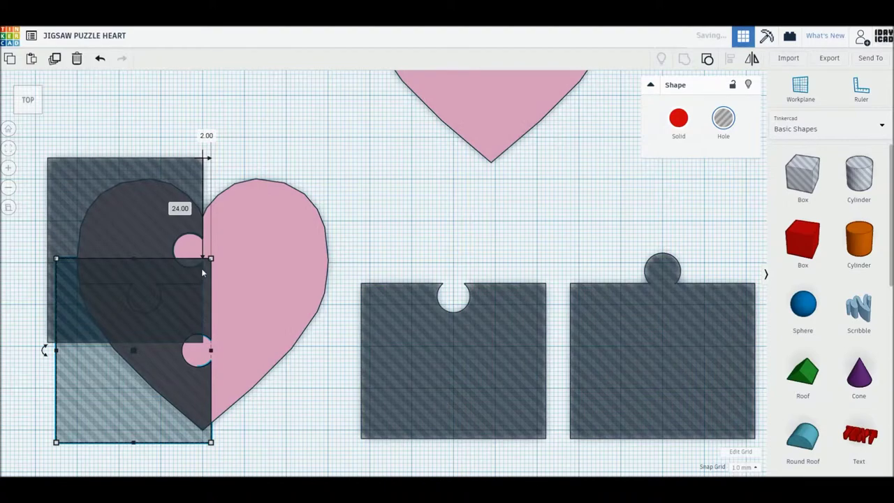
pyautogui.press('Delete')
pyautogui.keyDown('alt'); pyautogui.moveTo(485, 344); pyautogui.dragTo(261, 428); pyautogui.keyUp('alt')
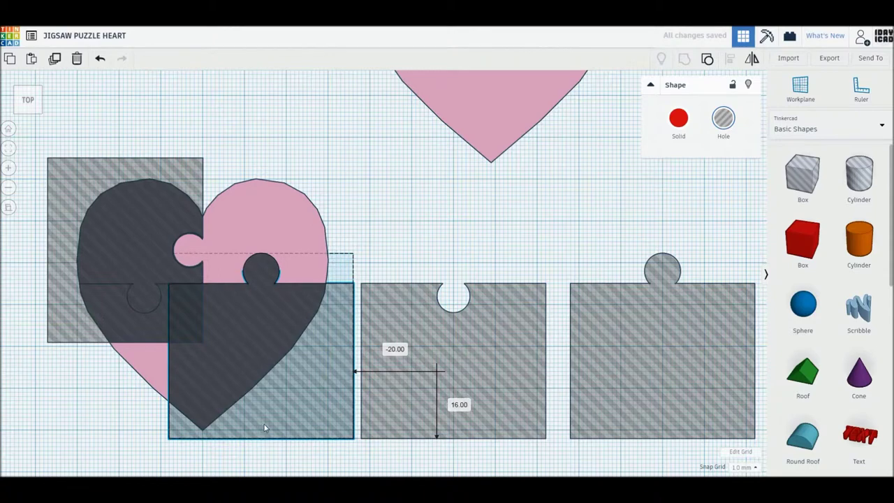
pyautogui.press('Right')
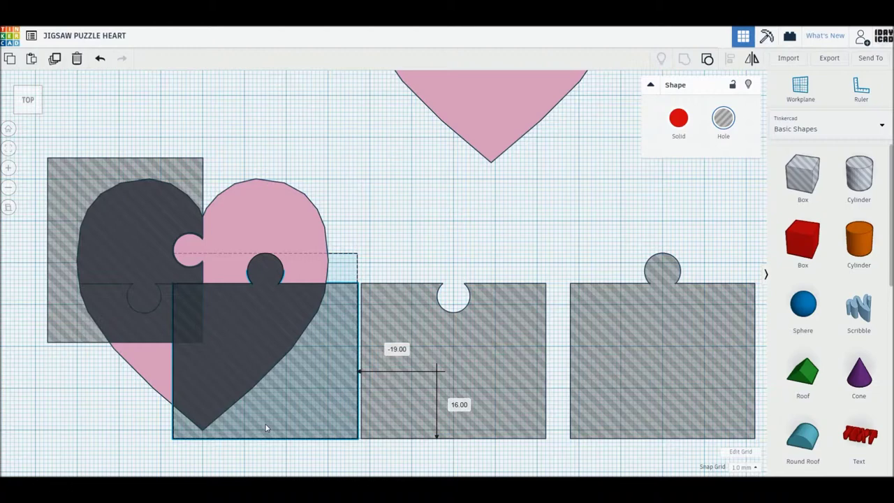
pyautogui.click(265, 427)
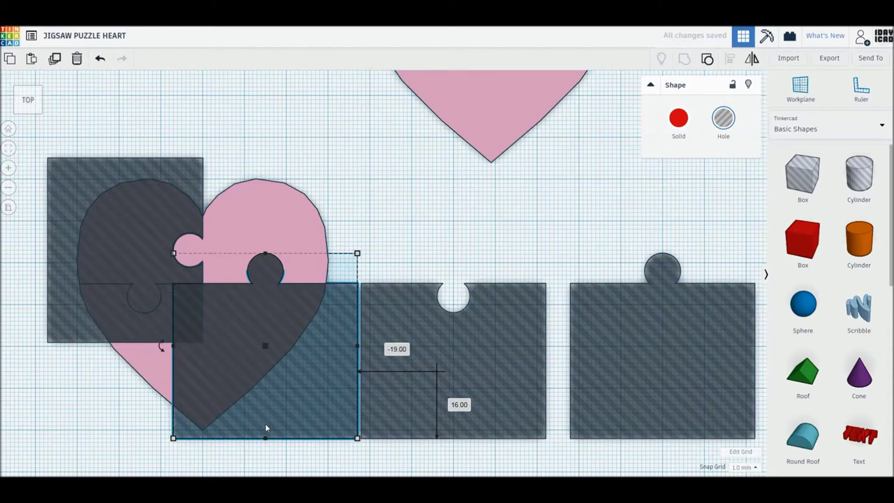
# Step: Add a box hole at the lower left and group it with the heart to cut the notched upper-right piece
pyautogui.moveTo(809, 178)
pyautogui.mouseDown()
pyautogui.moveTo(158, 389)
pyautogui.moveTo(129, 390)
pyautogui.moveTo(140, 379)
pyautogui.mouseUp()
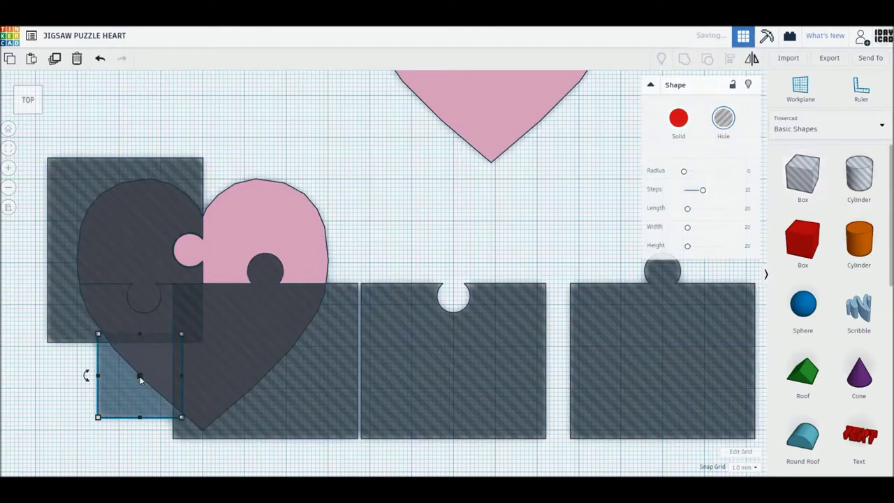
pyautogui.keyDown('shift'); pyautogui.click(62, 209); pyautogui.keyUp('shift')
pyautogui.keyDown('shift'); pyautogui.click(288, 239); pyautogui.keyUp('shift')
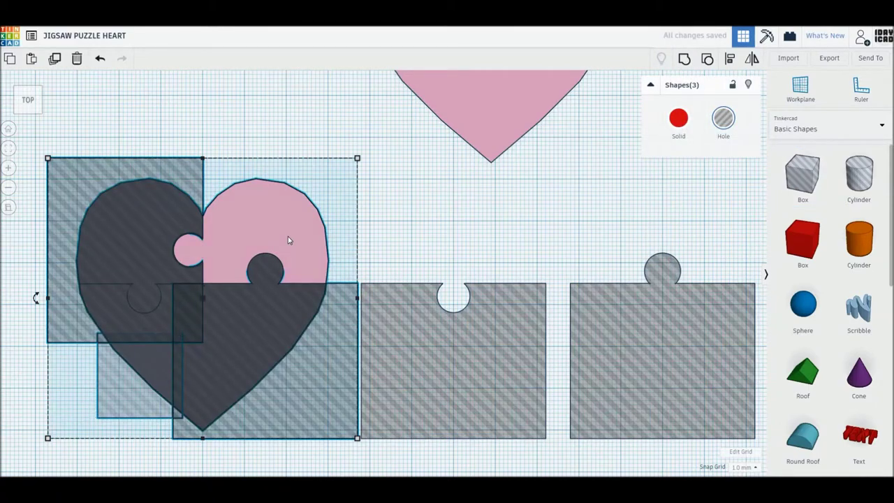
pyautogui.hotkey('ctrl', 'g')
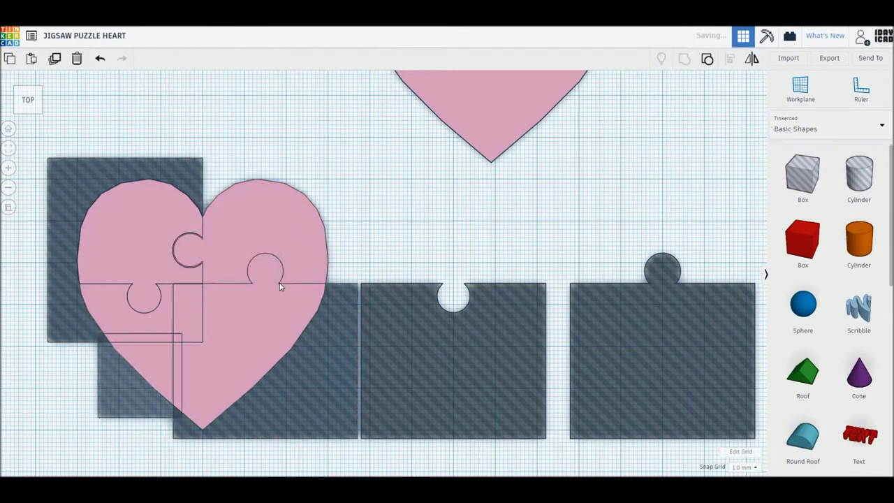
pyautogui.click(436, 209)
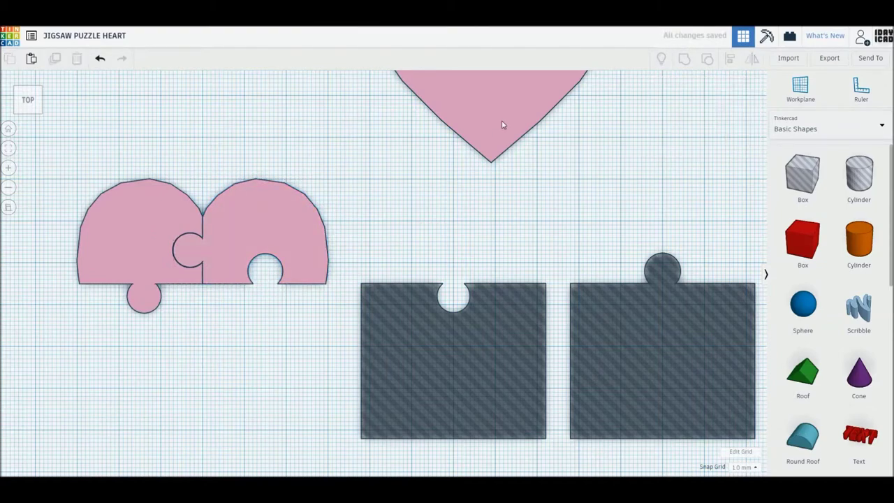
pyautogui.moveTo(509, 116)
pyautogui.mouseDown()
pyautogui.moveTo(222, 365)
pyautogui.moveTo(220, 384)
pyautogui.mouseUp()
# Step: Paste a copy of the knobbed hole piece, flip it, and place it over the heart's top-left quarter
pyautogui.click(409, 215)
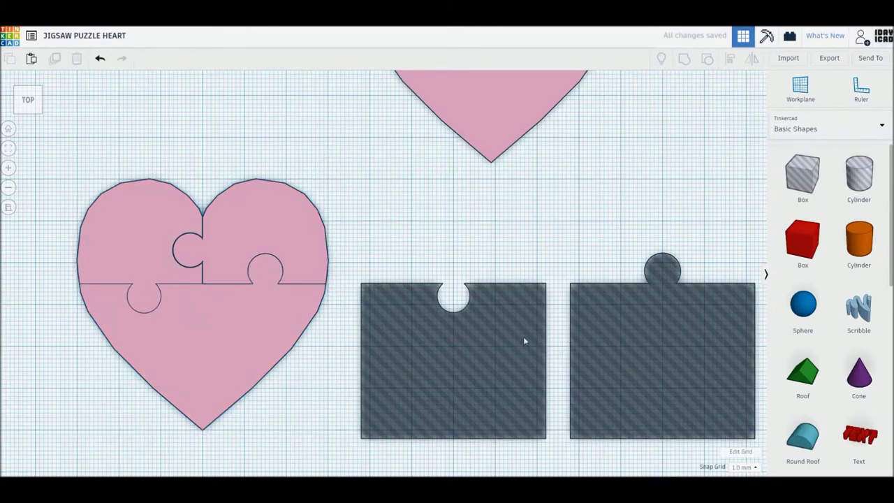
pyautogui.hotkey('ctrl', 'v')
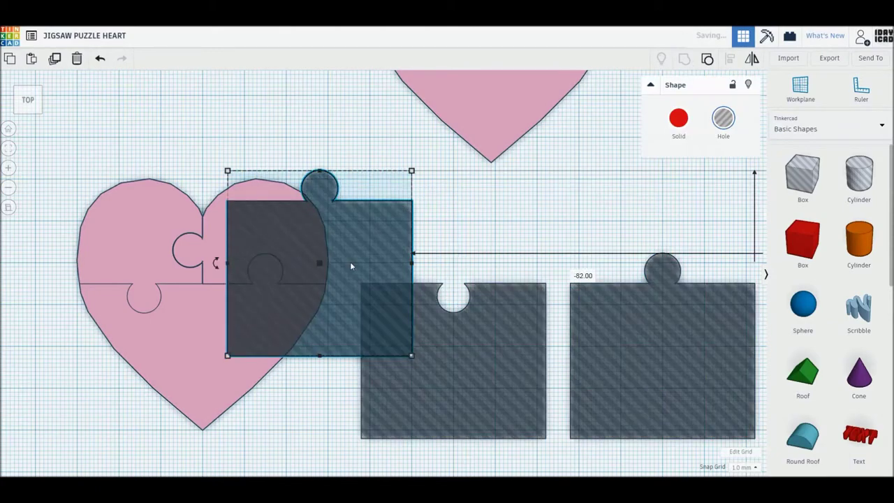
pyautogui.click(216, 273)
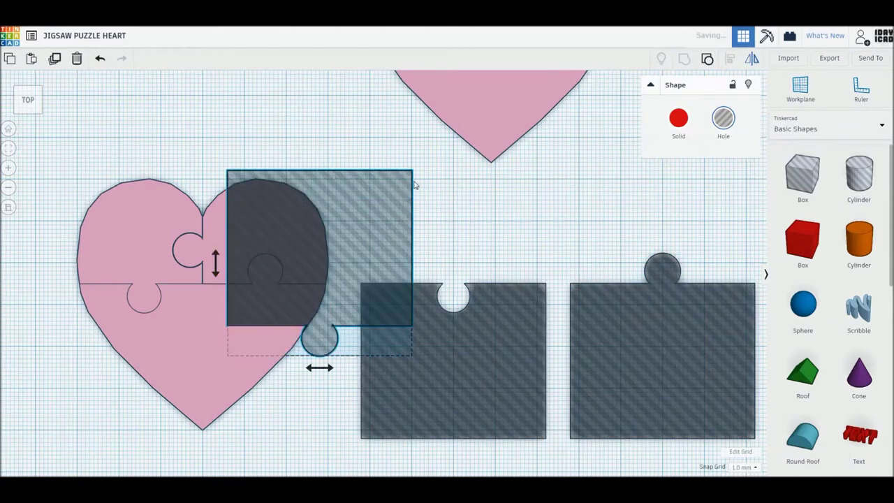
pyautogui.moveTo(333, 175)
pyautogui.mouseDown()
pyautogui.moveTo(295, 174)
pyautogui.moveTo(210, 144)
pyautogui.mouseUp()
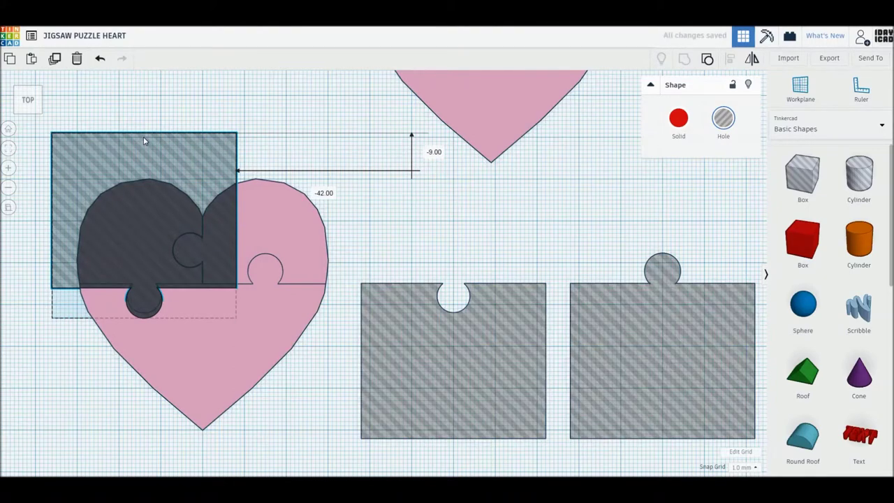
pyautogui.press('Up')
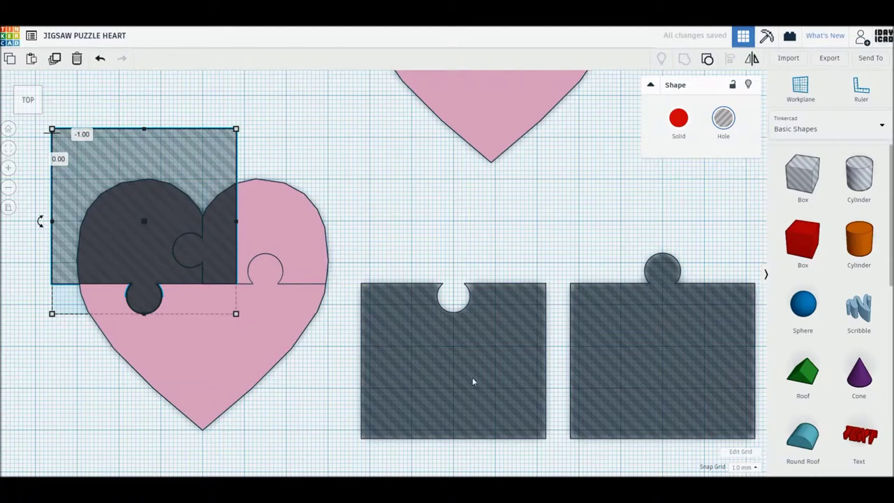
# Step: Rotate a hole box and line it up over the heart's lower-right quarter
pyautogui.moveTo(472, 381); pyautogui.dragTo(300, 338)
pyautogui.moveTo(180, 322)
pyautogui.mouseDown()
pyautogui.moveTo(233, 380)
pyautogui.moveTo(312, 384)
pyautogui.moveTo(303, 390)
pyautogui.mouseUp()
pyautogui.moveTo(338, 328); pyautogui.dragTo(335, 361)
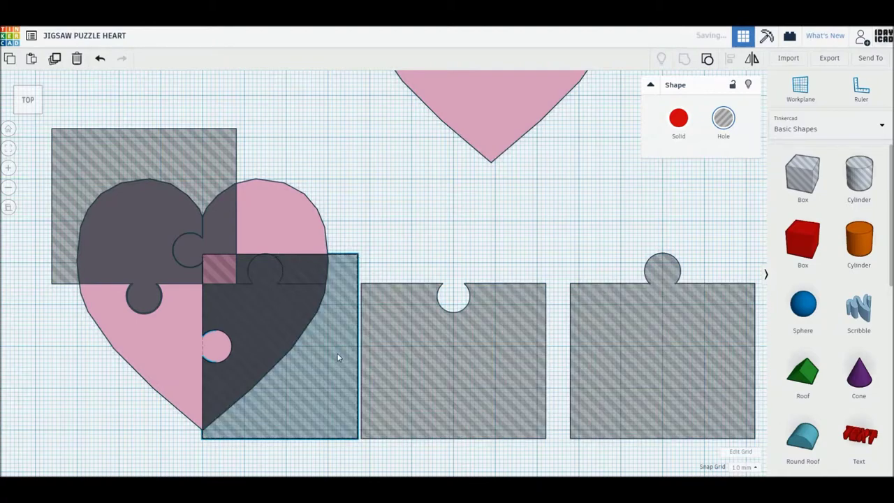
pyautogui.moveTo(337, 358); pyautogui.dragTo(339, 352)
pyautogui.click(411, 176)
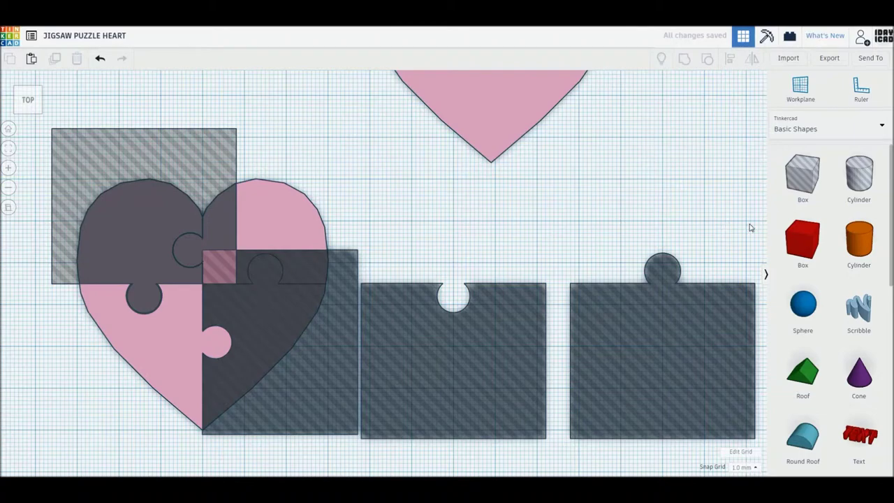
# Step: Add a box over the top-right quarter and group all the holes with the heart copy
pyautogui.moveTo(802, 175)
pyautogui.mouseDown()
pyautogui.moveTo(293, 188)
pyautogui.moveTo(274, 217)
pyautogui.moveTo(334, 215)
pyautogui.mouseUp()
pyautogui.keyDown('shift'); pyautogui.click(176, 153); pyautogui.keyUp('shift')
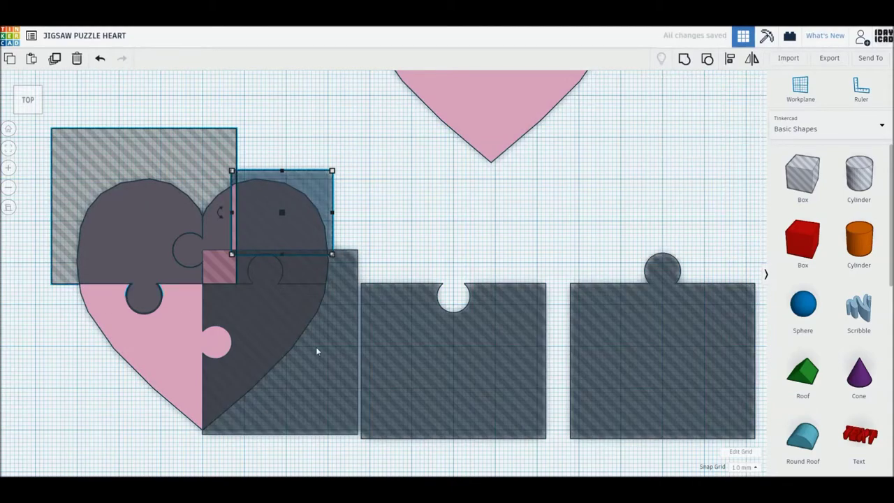
pyautogui.keyDown('shift'); pyautogui.click(332, 363); pyautogui.keyUp('shift')
pyautogui.keyDown('shift'); pyautogui.click(185, 369); pyautogui.keyUp('shift')
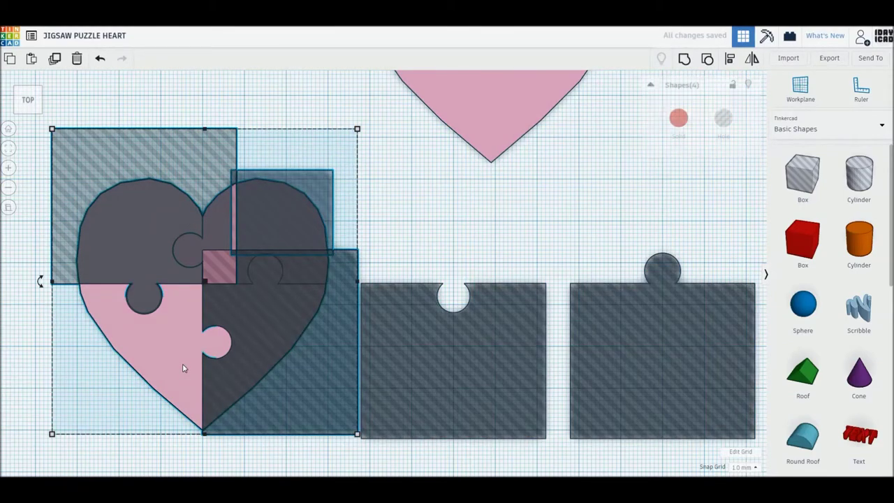
pyautogui.hotkey('ctrl', 'g')
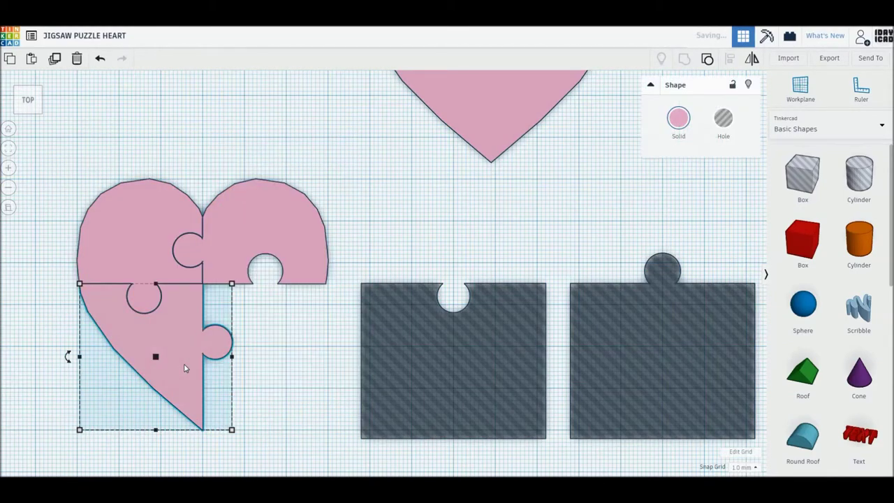
# Step: Slide a whole heart copy beneath the cut pieces and move the slotted hole box onto its lower right
pyautogui.moveTo(489, 124); pyautogui.dragTo(199, 393)
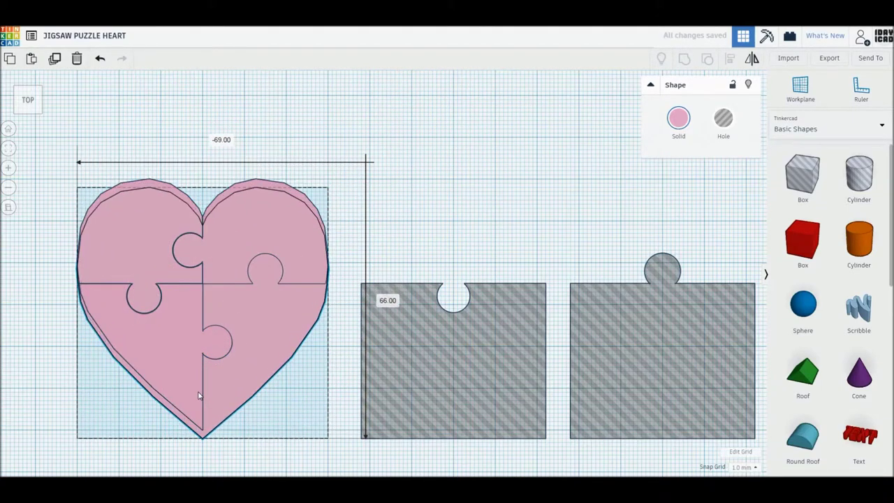
pyautogui.moveTo(199, 393); pyautogui.dragTo(198, 393)
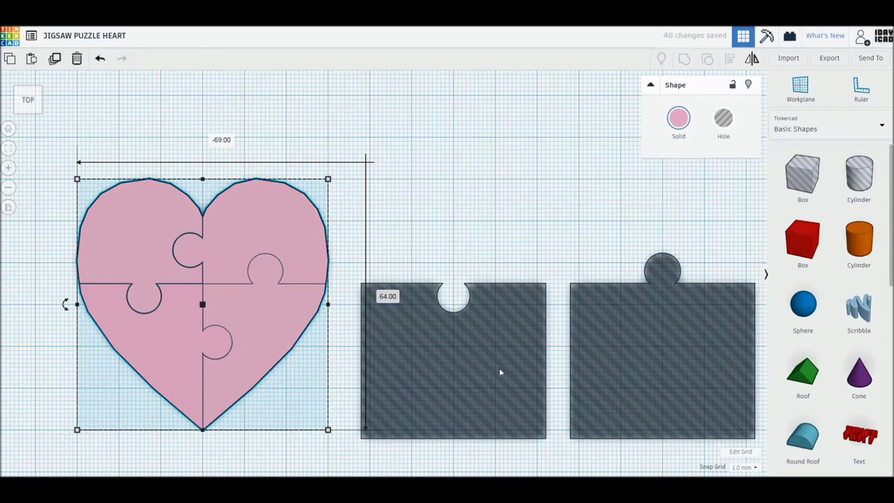
pyautogui.moveTo(500, 370); pyautogui.dragTo(420, 364)
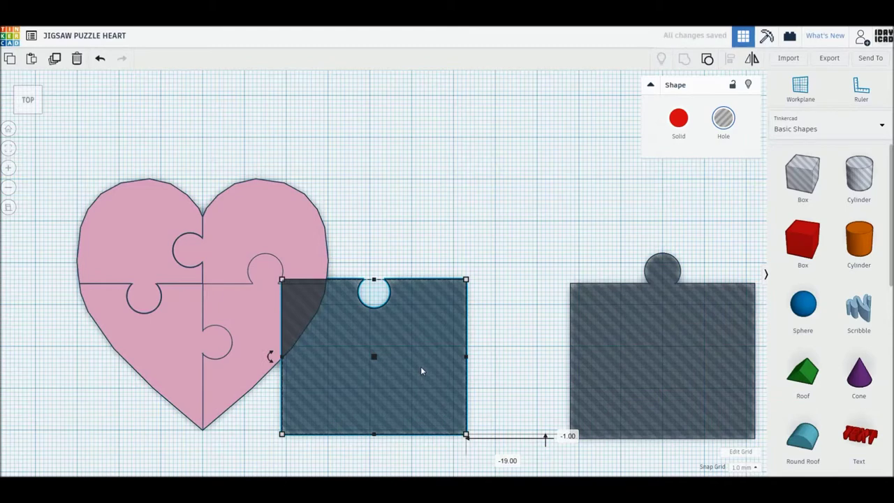
# Step: Mirror the slotted hole piece and arrange the hole pieces over the heart's upper half and lower left
pyautogui.press('m')
pyautogui.click(270, 356)
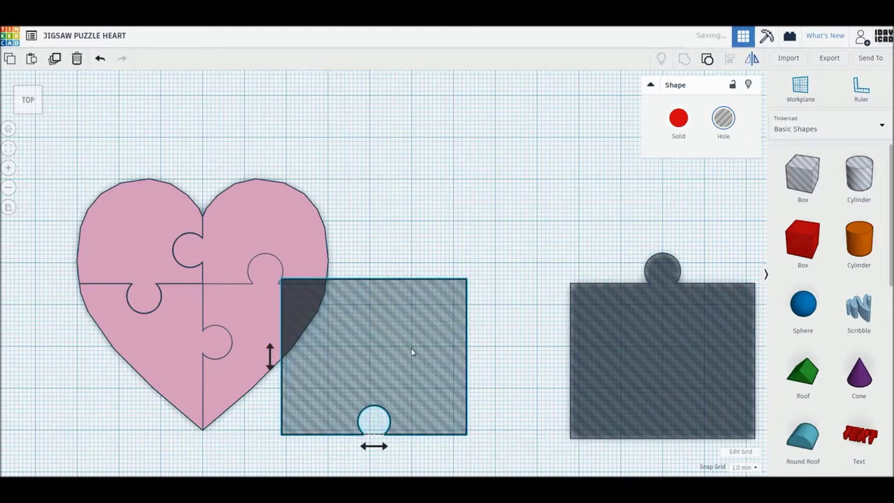
pyautogui.moveTo(385, 314); pyautogui.dragTo(267, 160)
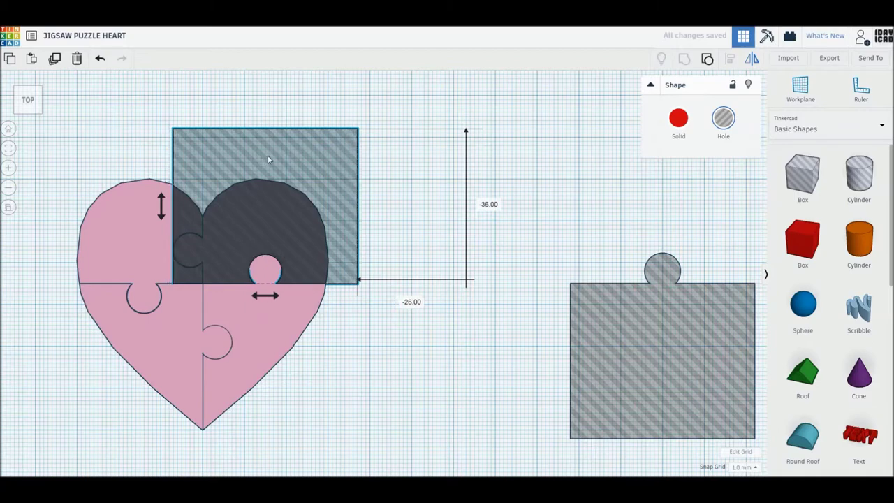
pyautogui.moveTo(592, 366)
pyautogui.mouseDown()
pyautogui.moveTo(320, 353)
pyautogui.moveTo(400, 253)
pyautogui.mouseUp()
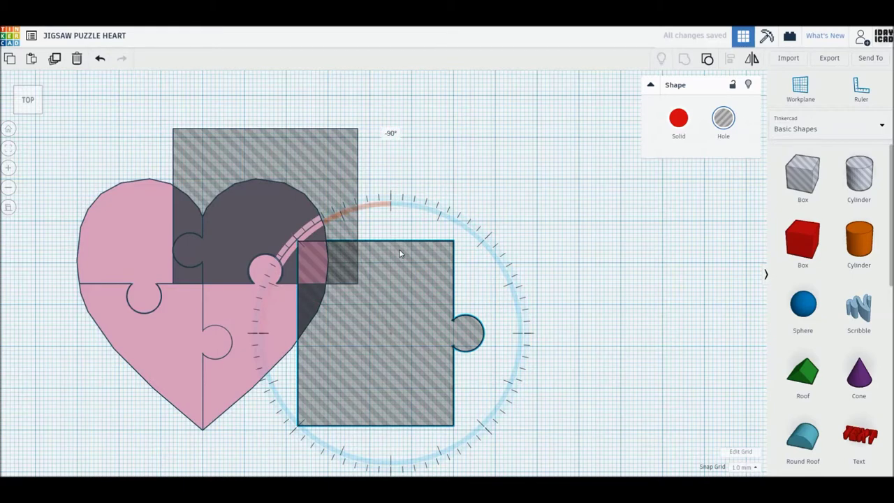
pyautogui.moveTo(340, 332)
pyautogui.mouseDown()
pyautogui.moveTo(106, 351)
pyautogui.moveTo(64, 352)
pyautogui.moveTo(66, 342)
pyautogui.mouseUp()
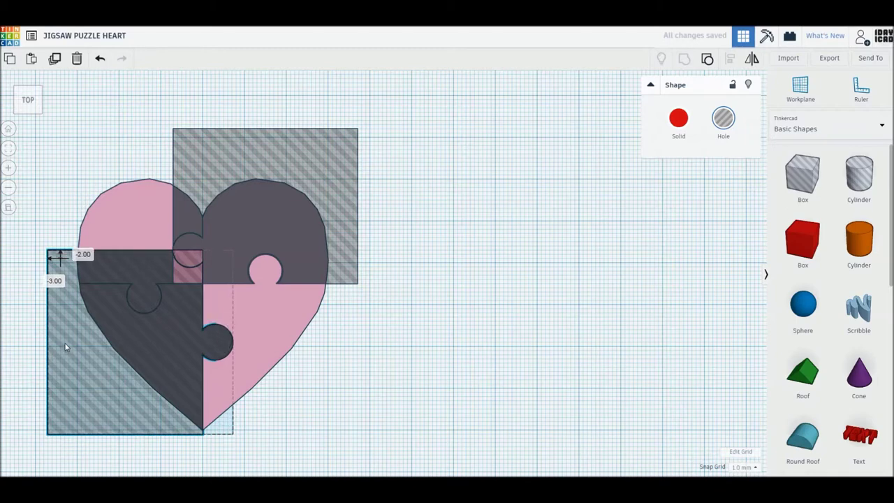
# Step: Add a widened hole box over the upper-left lobe, then select everything and group to cut the bottom-right piece
pyautogui.moveTo(809, 172); pyautogui.dragTo(136, 214)
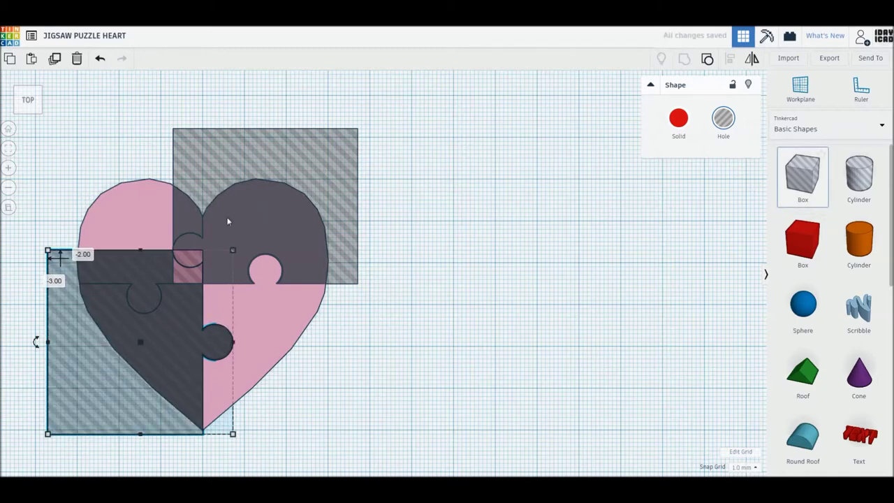
pyautogui.click(137, 212)
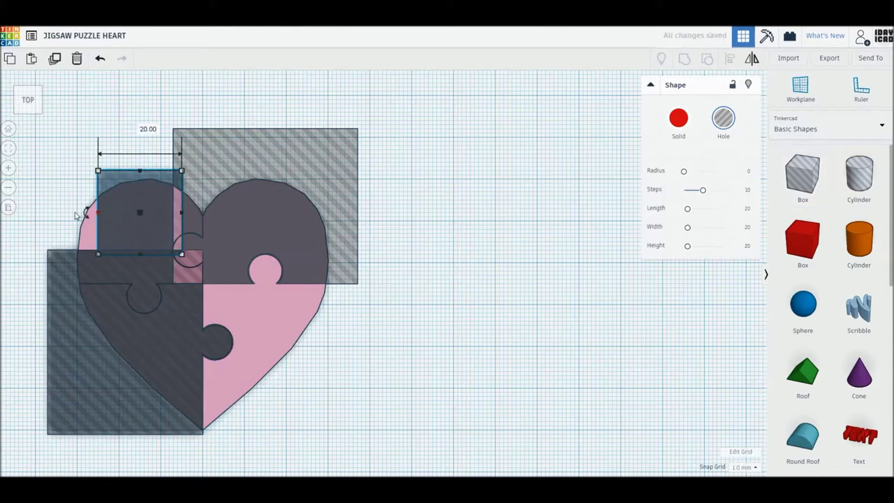
pyautogui.moveTo(97, 213); pyautogui.dragTo(74, 215)
pyautogui.keyDown('shift'); pyautogui.click(193, 303); pyautogui.keyUp('shift')
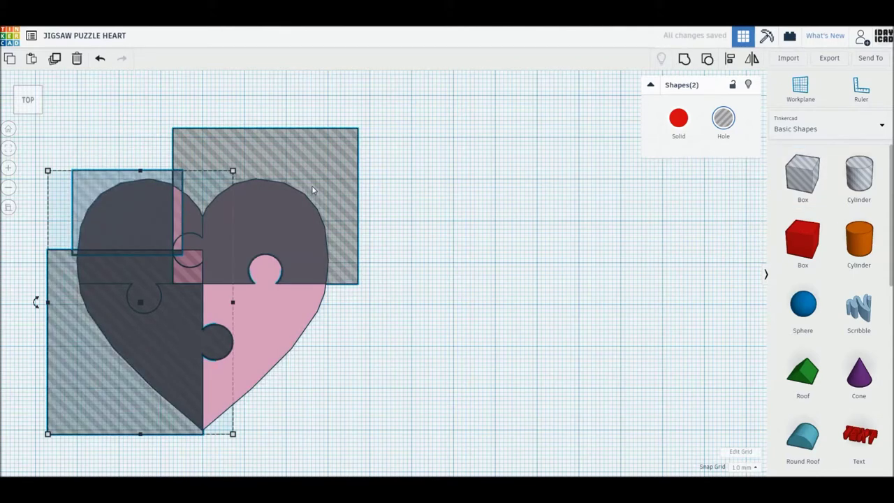
pyautogui.hotkey('ctrl', 'a')
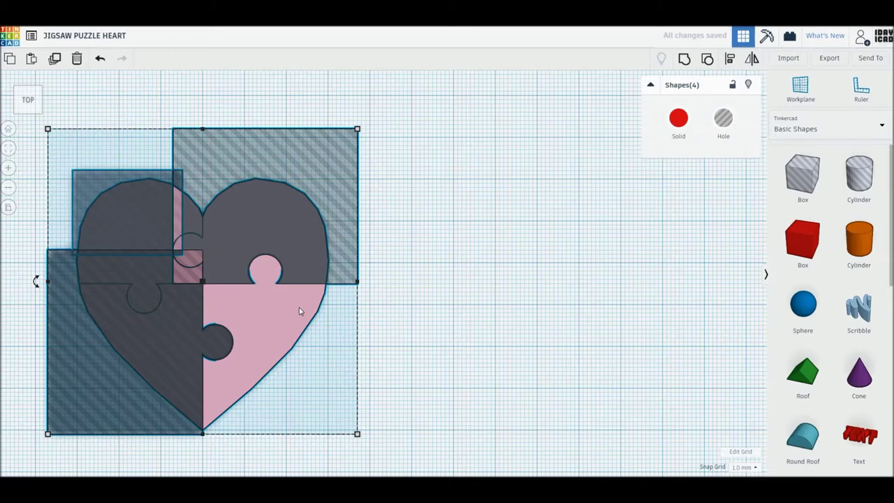
pyautogui.hotkey('ctrl', 'g')
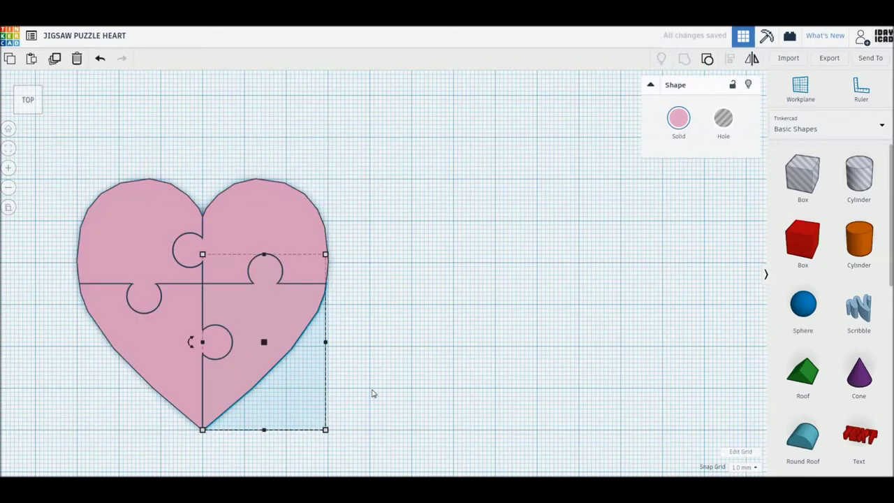
# Step: Pull all four puzzle pieces outward to check they separate
pyautogui.click(375, 392)
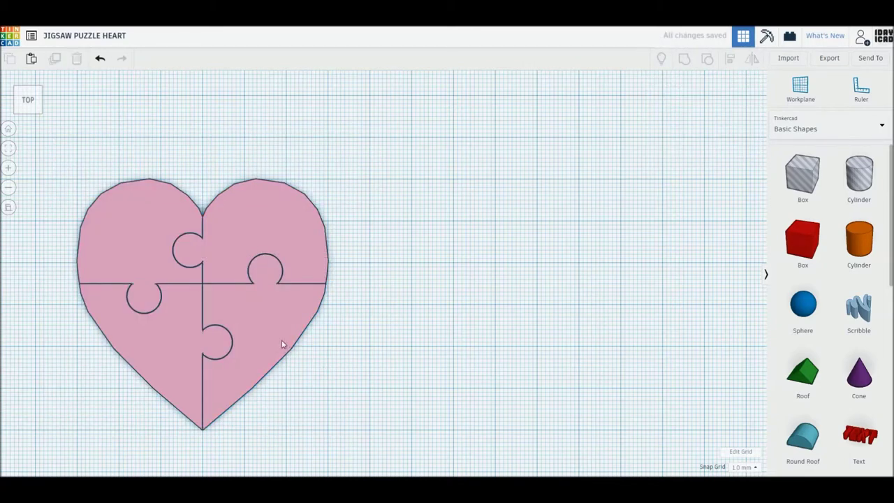
pyautogui.moveTo(279, 342); pyautogui.dragTo(303, 364)
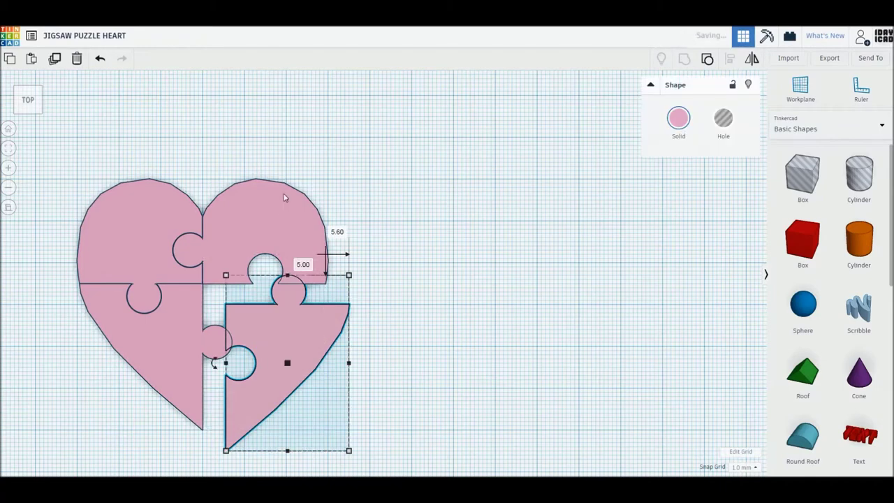
pyautogui.moveTo(286, 201); pyautogui.dragTo(307, 179)
pyautogui.moveTo(156, 220); pyautogui.dragTo(128, 194)
pyautogui.moveTo(152, 335); pyautogui.dragTo(130, 349)
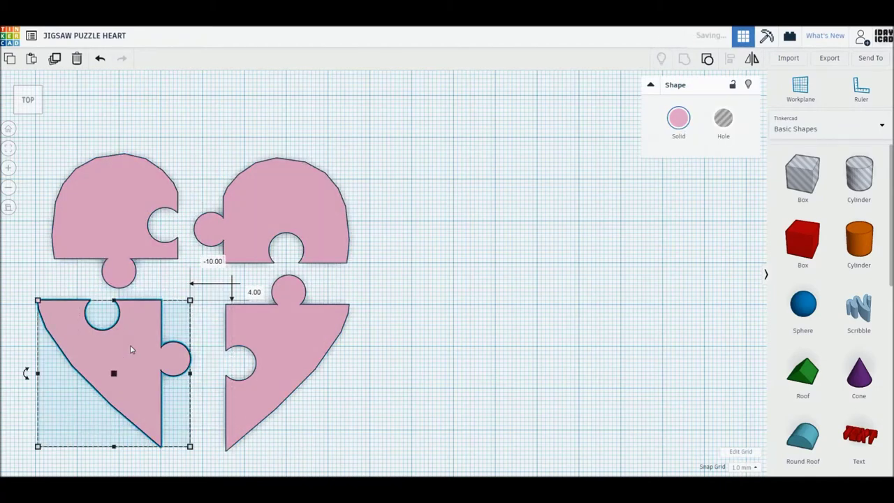
# Step: Undo the moves to reassemble the heart, select all, and orbit to view it tilted in 3D
pyautogui.hotkey('ctrl', 'z')
pyautogui.hotkey('ctrl', 'z')
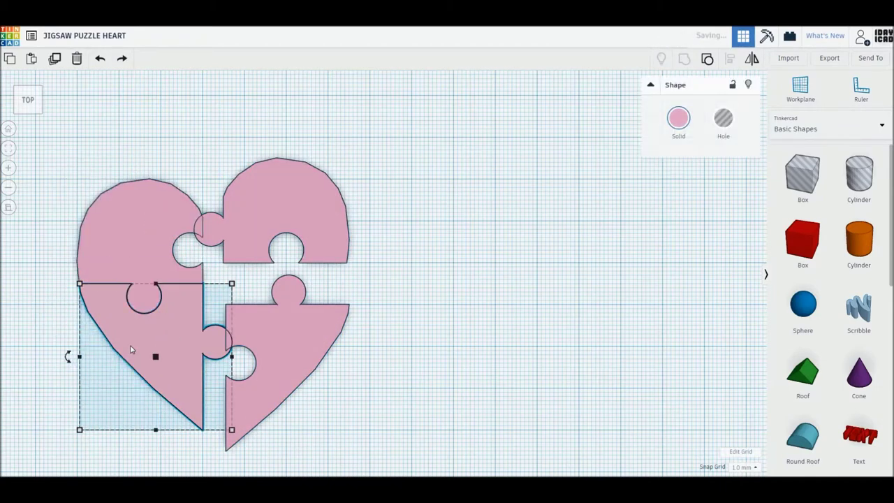
pyautogui.hotkey('ctrl', 'z')
pyautogui.hotkey('ctrl', 'z')
pyautogui.hotkey('ctrl', 'a')
pyautogui.moveTo(202, 394)
pyautogui.mouseDown(button='right')
pyautogui.moveTo(361, 371)
pyautogui.moveTo(375, 379)
pyautogui.moveTo(407, 345)
pyautogui.moveTo(402, 237)
pyautogui.mouseUp(button='right')
pyautogui.moveTo(402, 237); pyautogui.dragTo(437, 261)
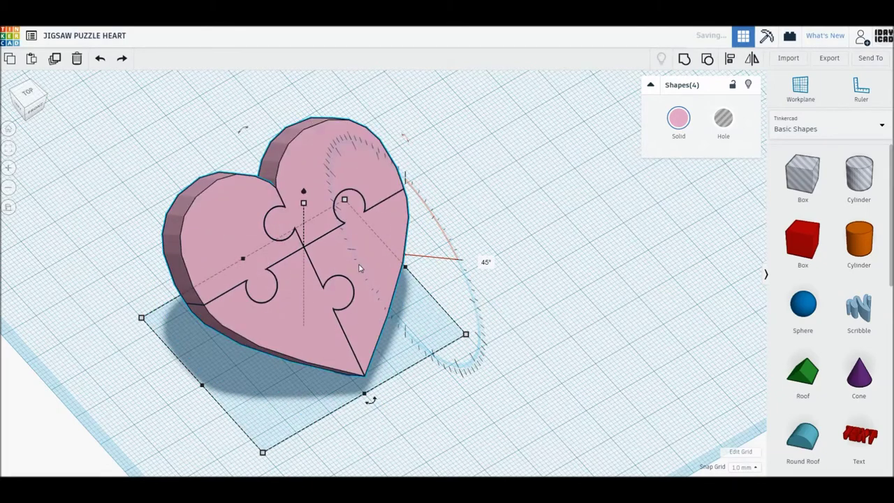
# Step: Switch to orthographic home view, centre the heart on the workplane, fit the view, and deselect
pyautogui.click(8, 207)
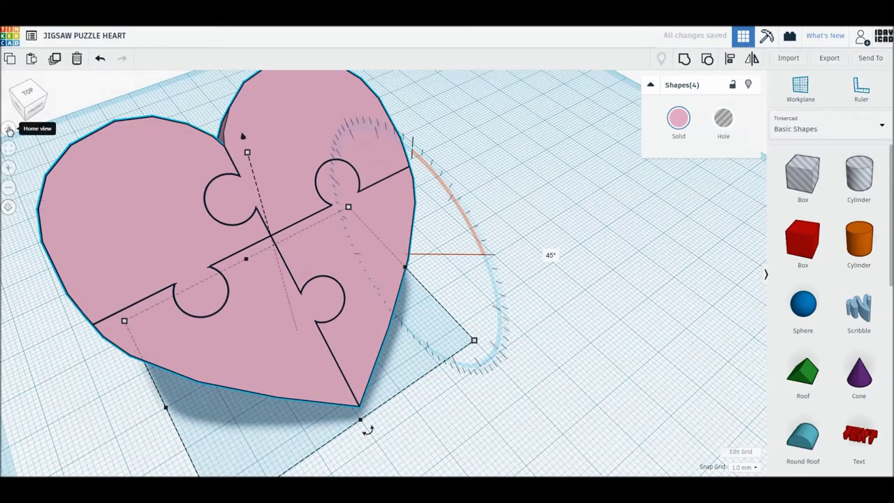
pyautogui.click(8, 131)
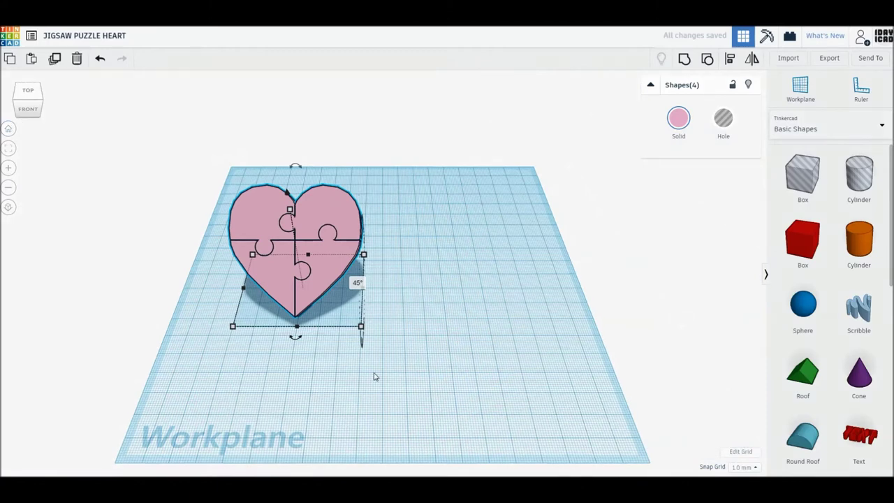
pyautogui.moveTo(323, 280); pyautogui.dragTo(421, 279)
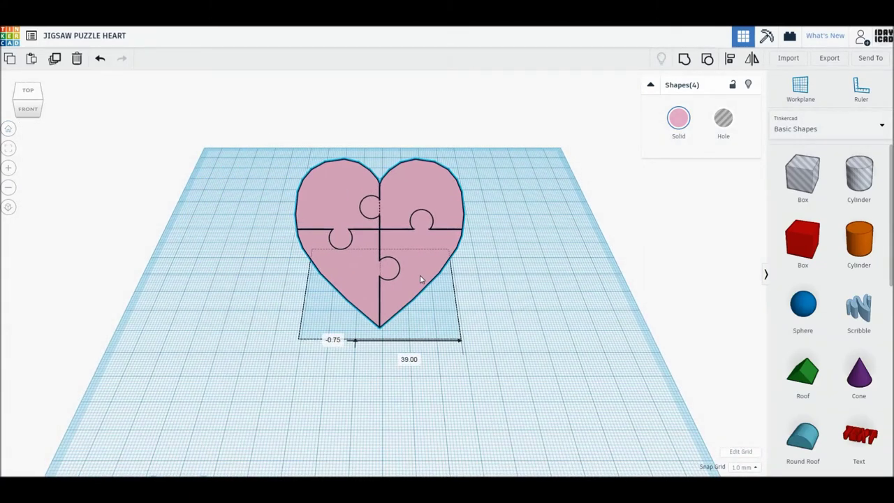
pyautogui.moveTo(421, 279); pyautogui.dragTo(426, 308)
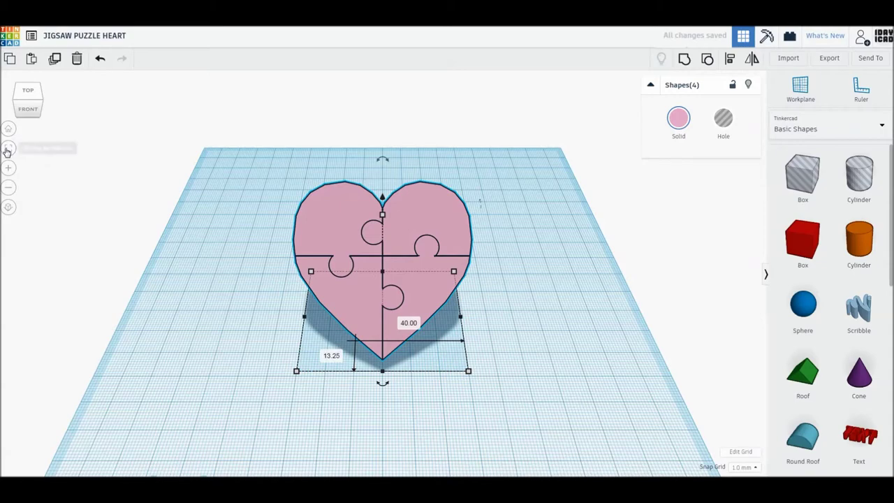
pyautogui.click(8, 149)
pyautogui.click(316, 342)
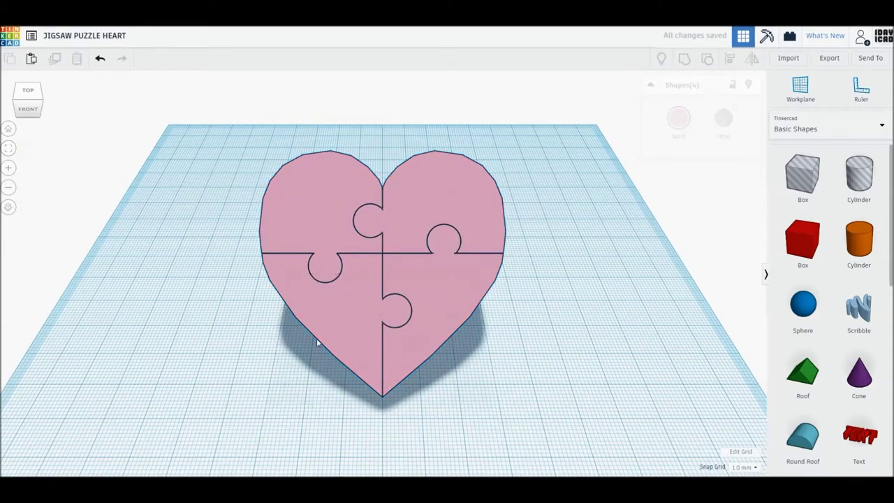
pyautogui.scroll(3, 362, 321)
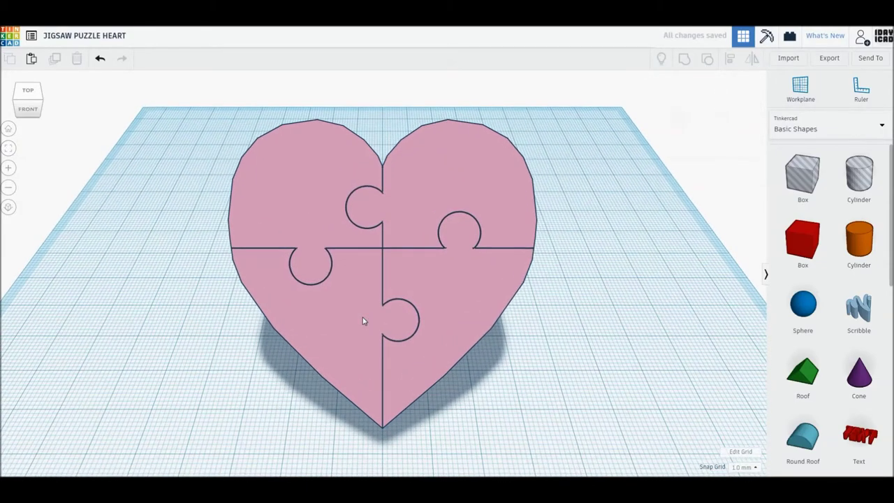
pyautogui.scroll(2, 362, 320)
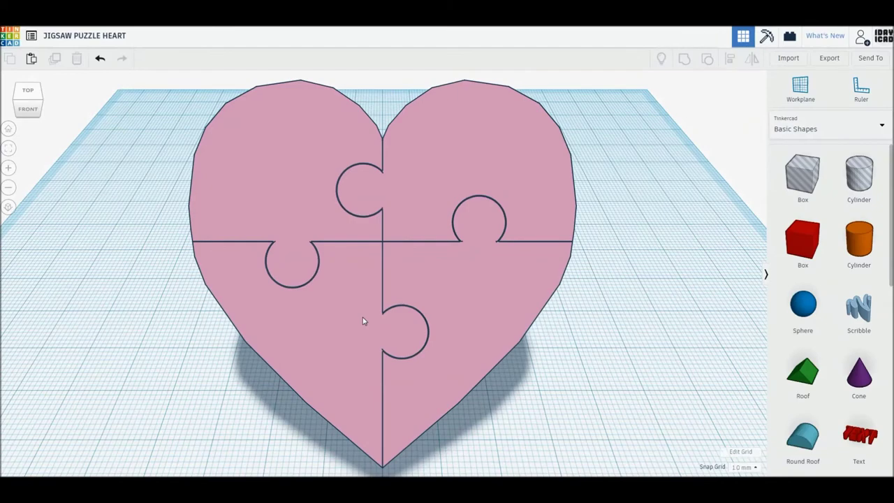
pyautogui.scroll(-2, 362, 321)
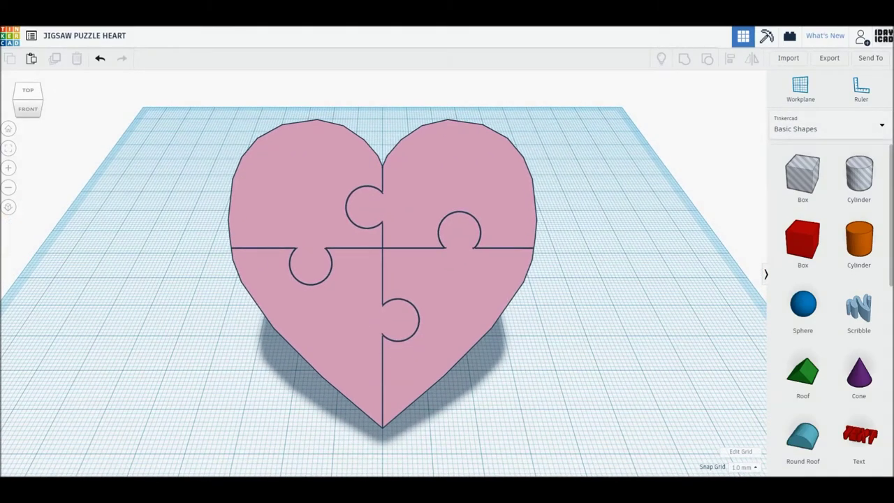